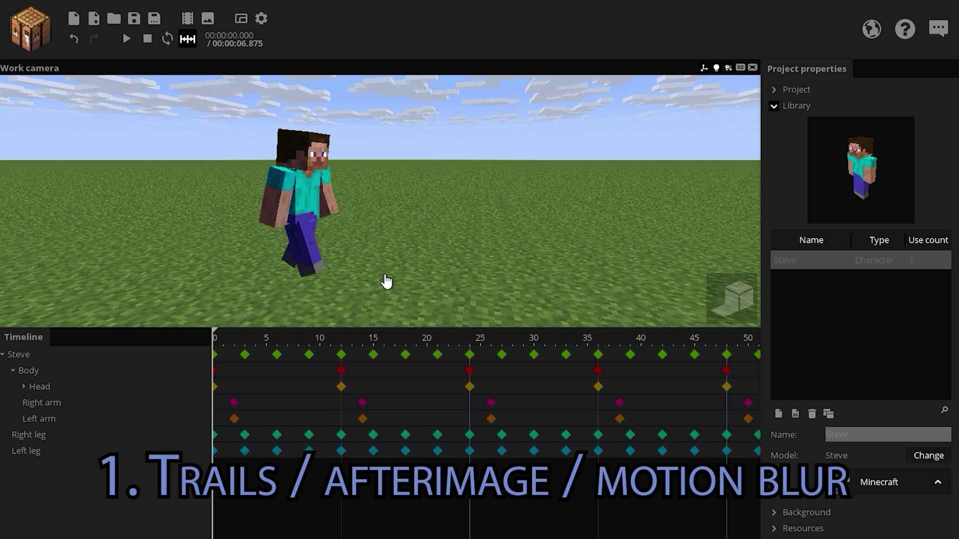
Duplicate the animated Steve character and shift the copy's keyframes one frame later than the original's
key(space)
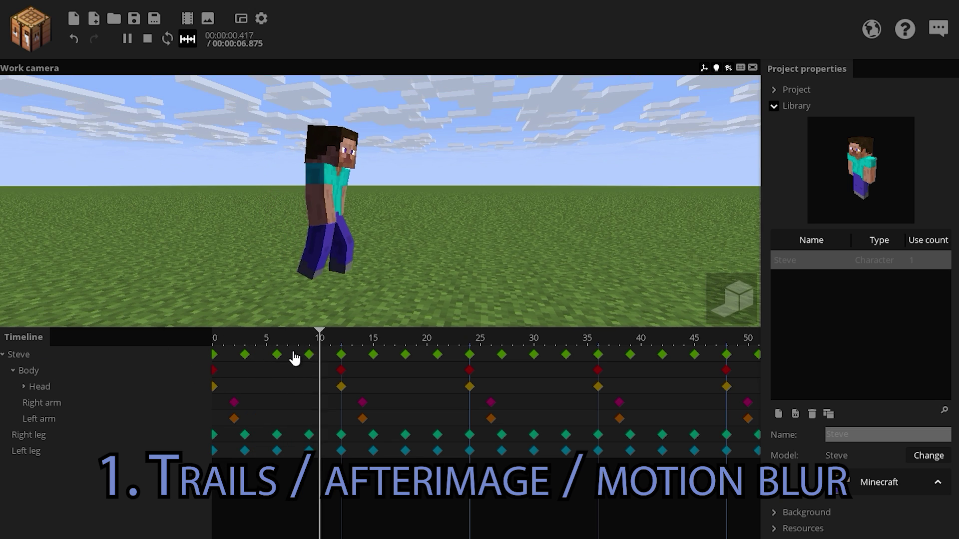
key(space)
click(3, 355)
click(16, 356)
click(60, 526)
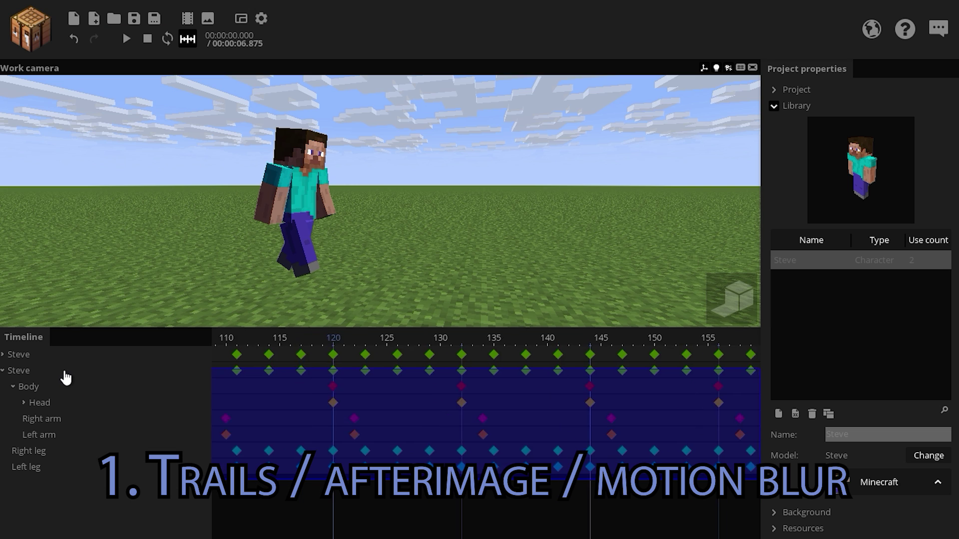
drag(65, 376, 56, 374)
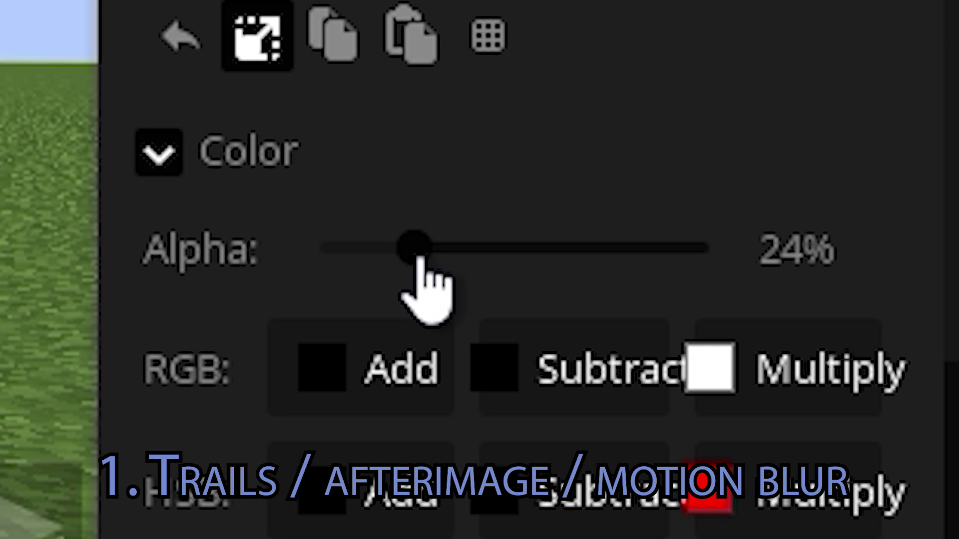
Set the duplicate Steve's alpha to 25% and its render depth to 1, and save the project
drag(420, 258, 418, 251)
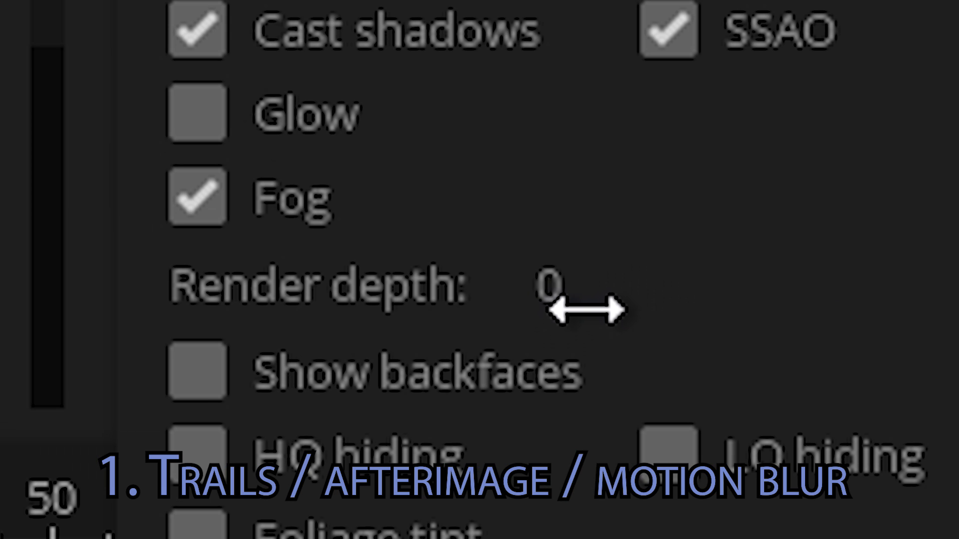
drag(850, 302, 853, 302)
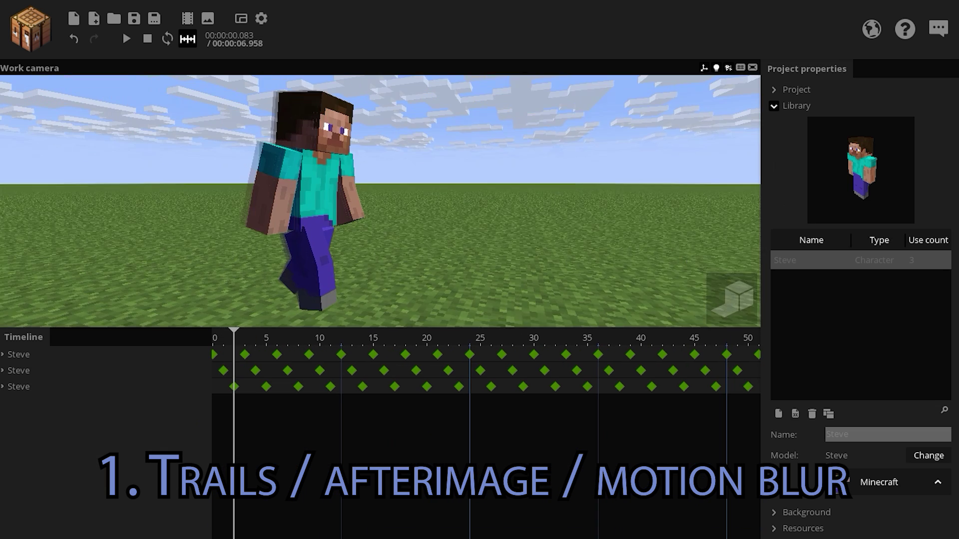
key(ctrl+s)
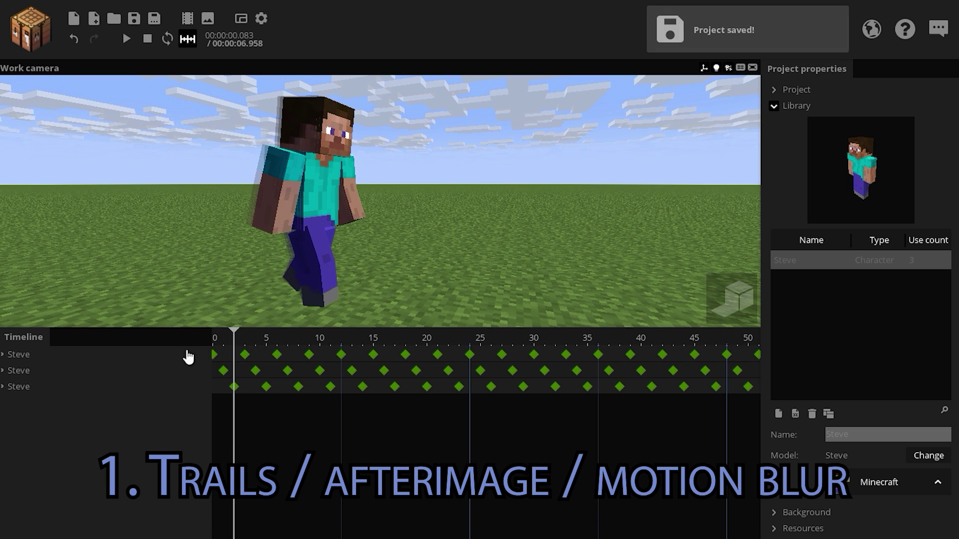
Duplicate the third Steve and shift the new copy's keyframes one frame later to extend the trail
click(51, 390)
key(ctrl+d)
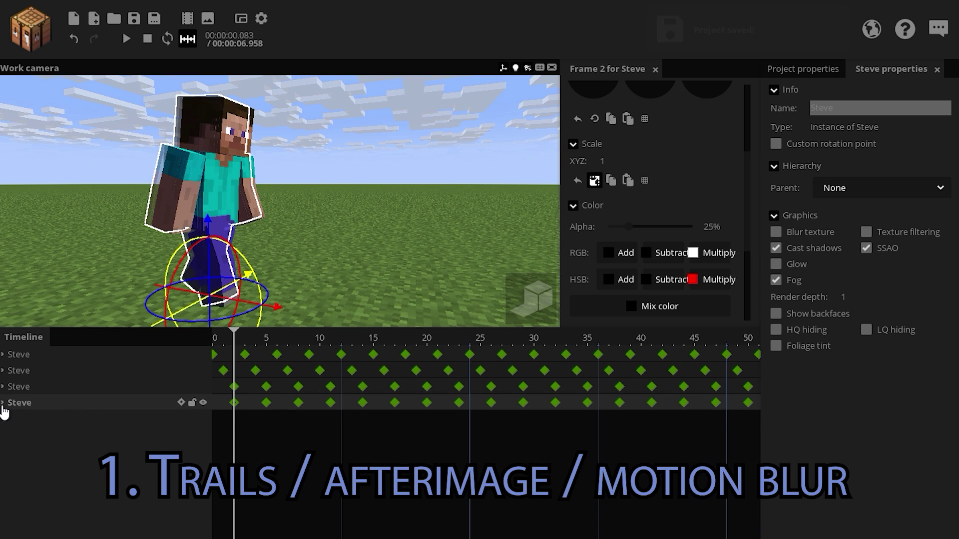
click(4, 403)
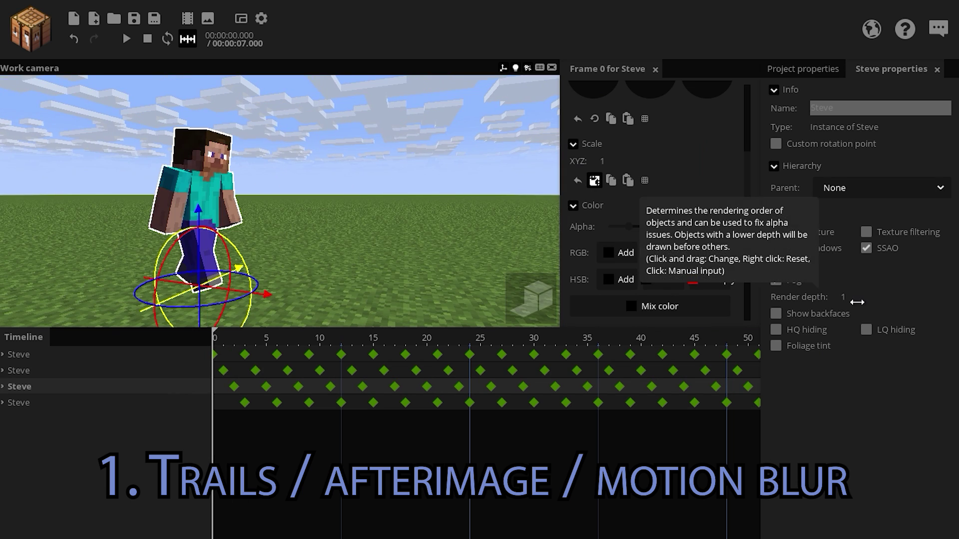
click(35, 405)
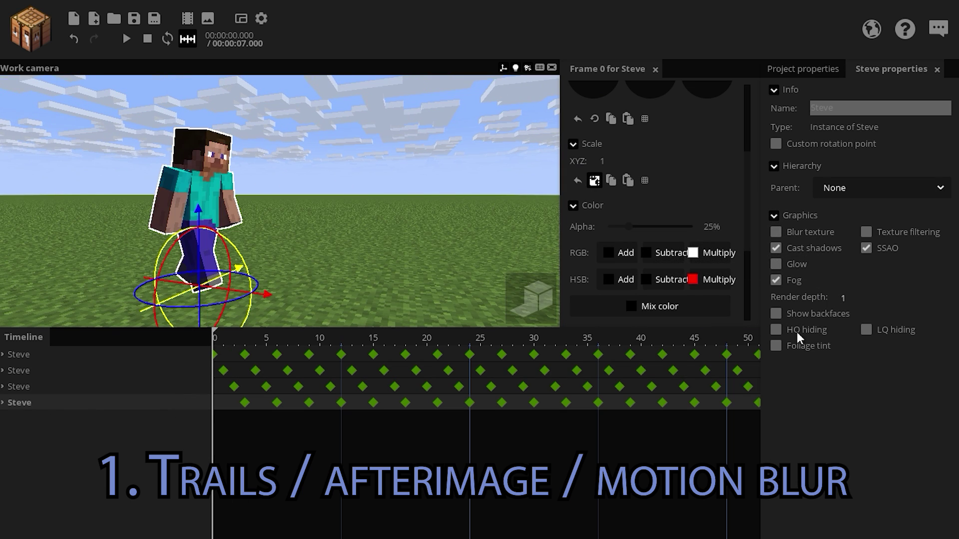
key(space)
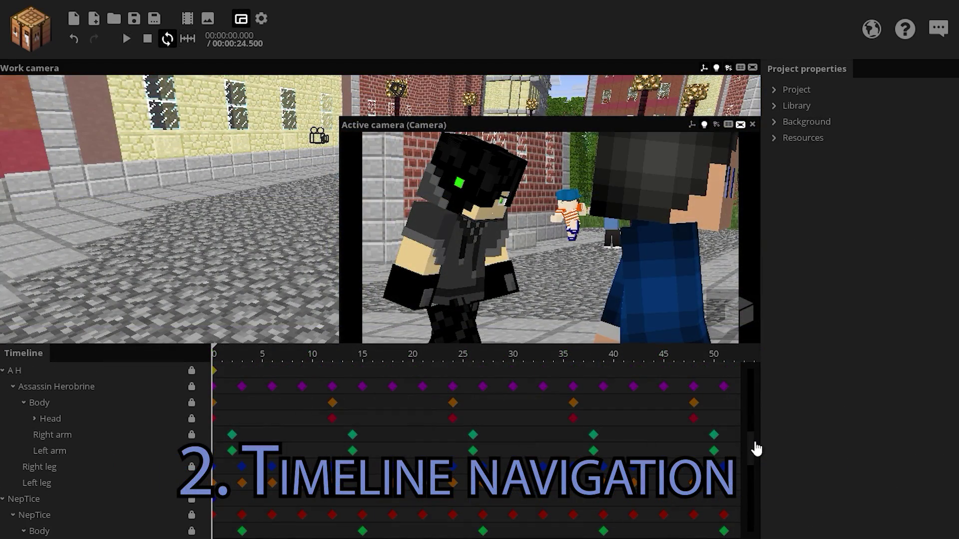
Browse the timeline through the character tracks below Assassin Herobrine
scroll(753, 470, down, 7)
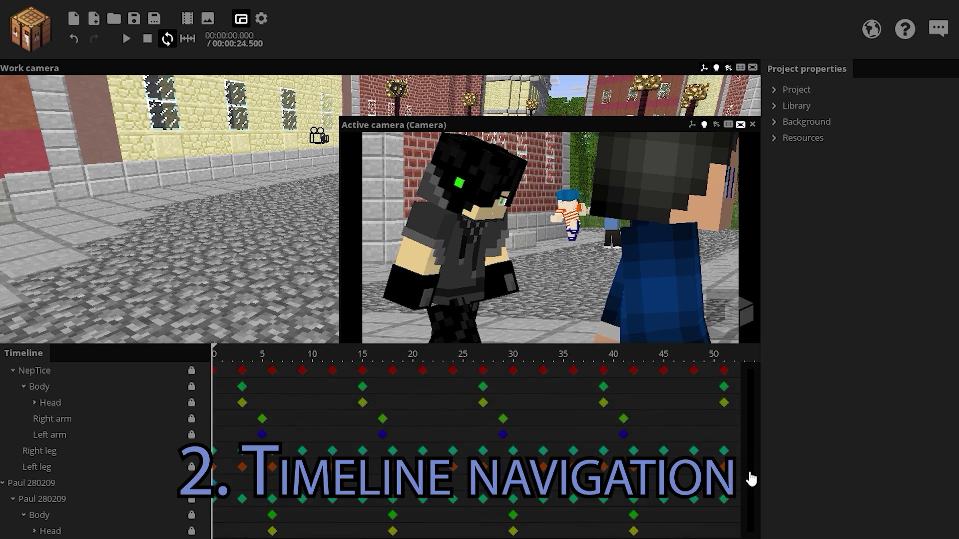
key(space)
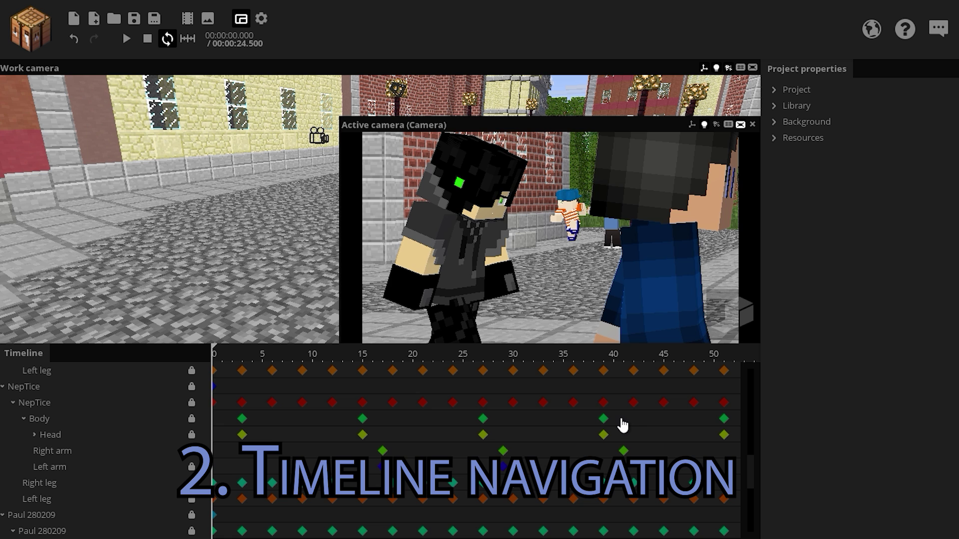
middle_drag(524, 453, 547, 444)
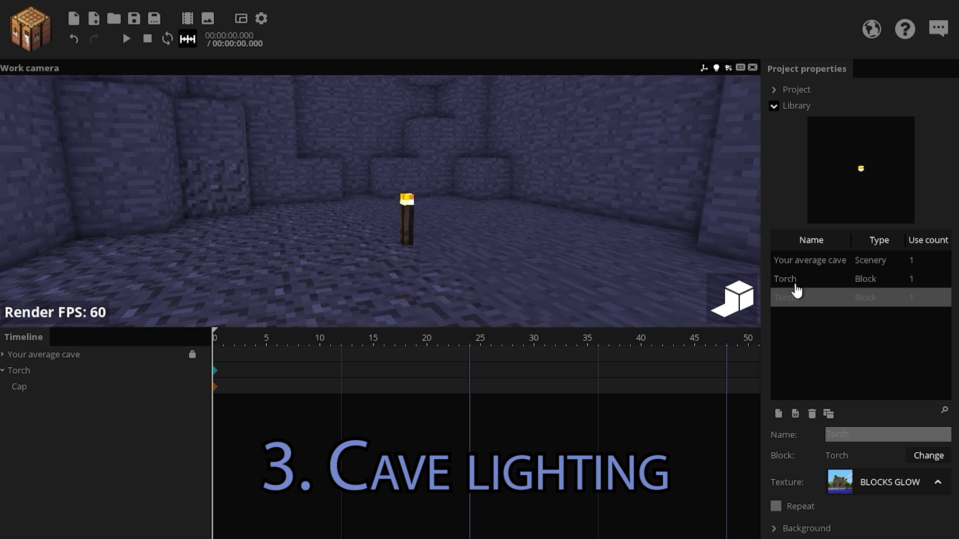
Add a point light, parent it to the Torch and raise it to the flame
click(795, 280)
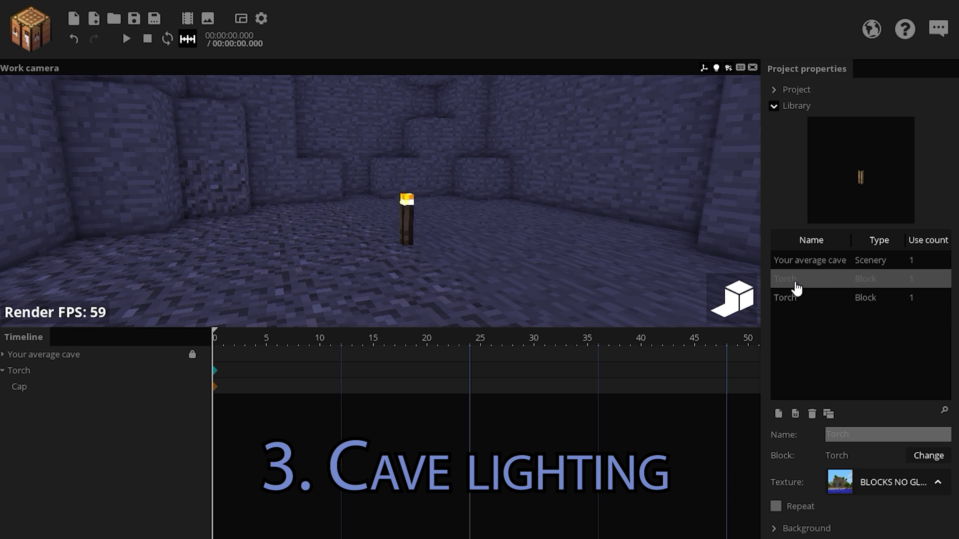
click(793, 301)
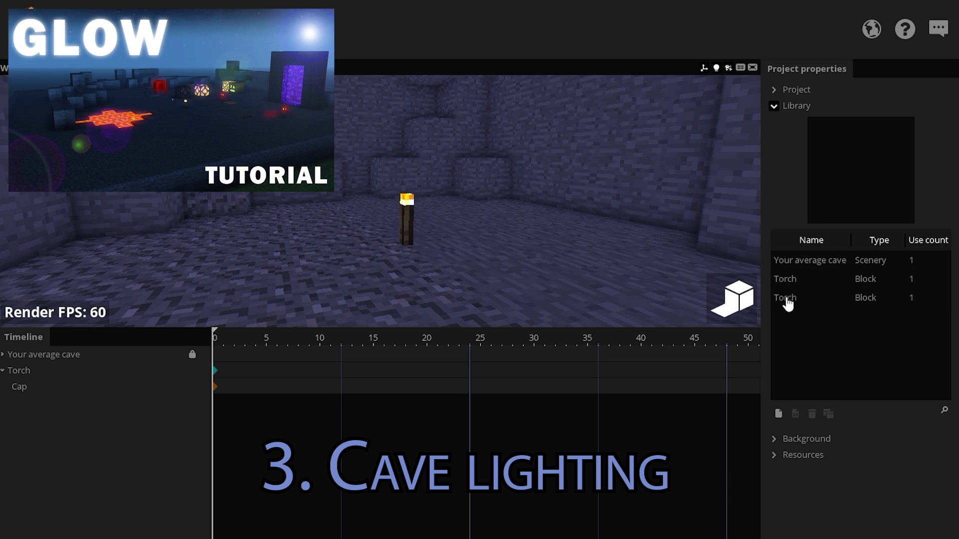
click(42, 56)
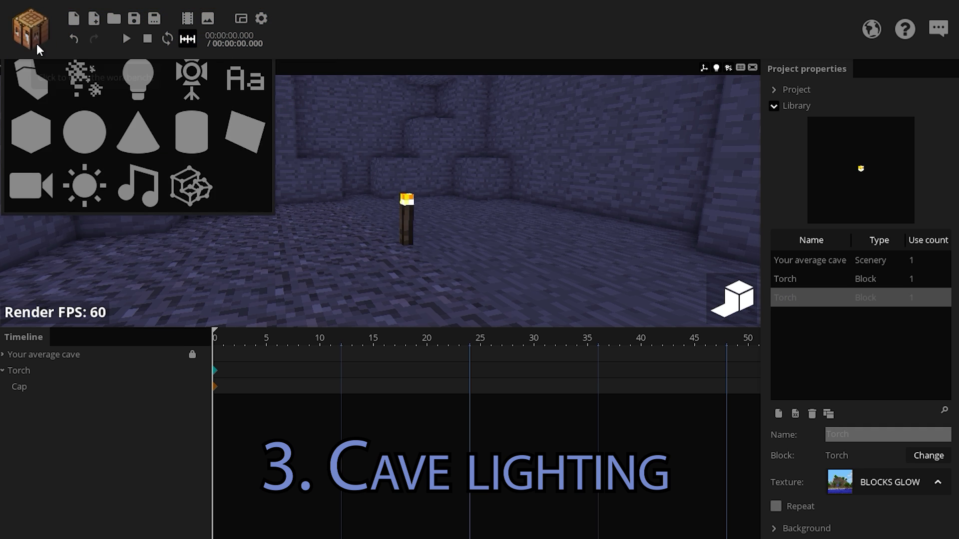
click(140, 141)
click(344, 175)
drag(30, 403, 35, 371)
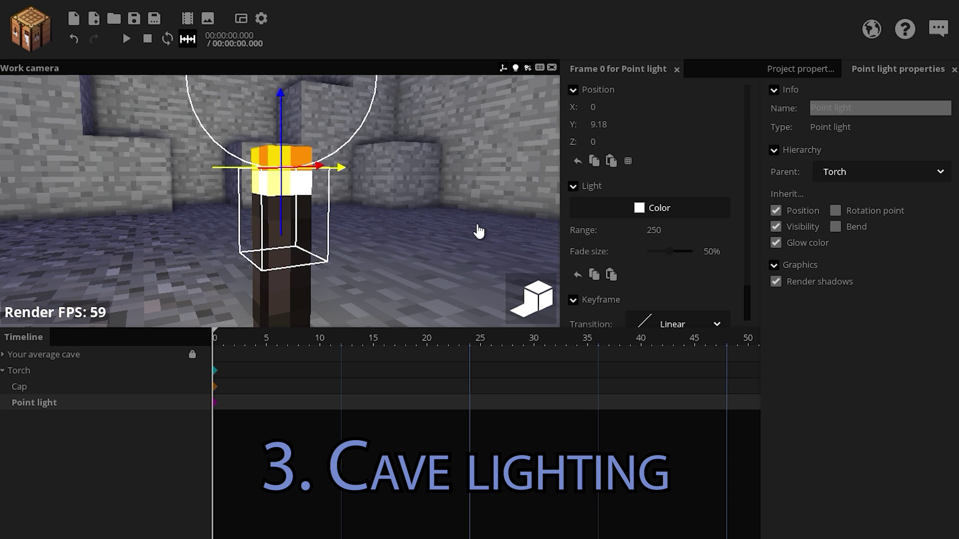
Set the point light's Y position to 9 and its fade size to 100%
scroll(479, 231, down, 3)
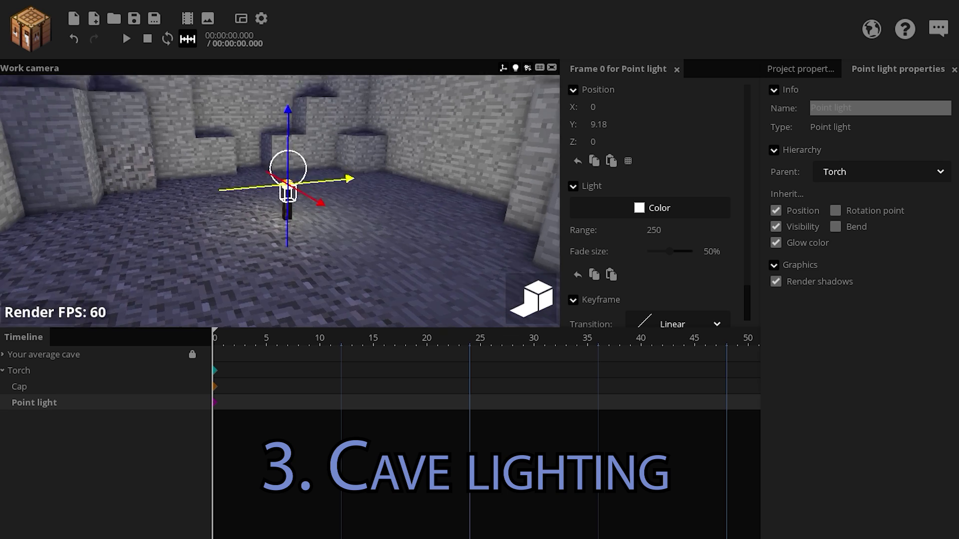
drag(668, 252, 729, 251)
key(w)
right_drag(388, 187, 451, 223)
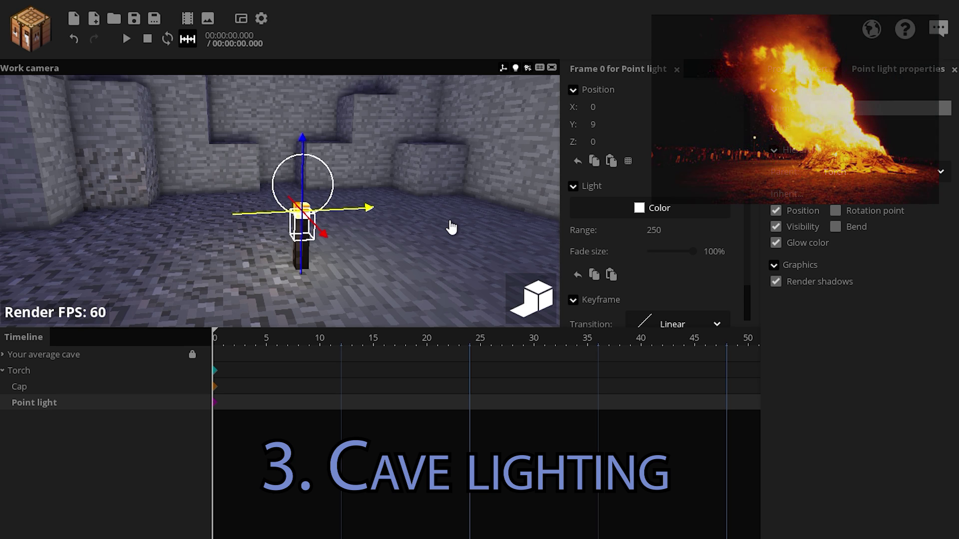
key(s)
mouse_move(451, 228)
right_down()
mouse_move(466, 235)
mouse_move(458, 233)
right_up()
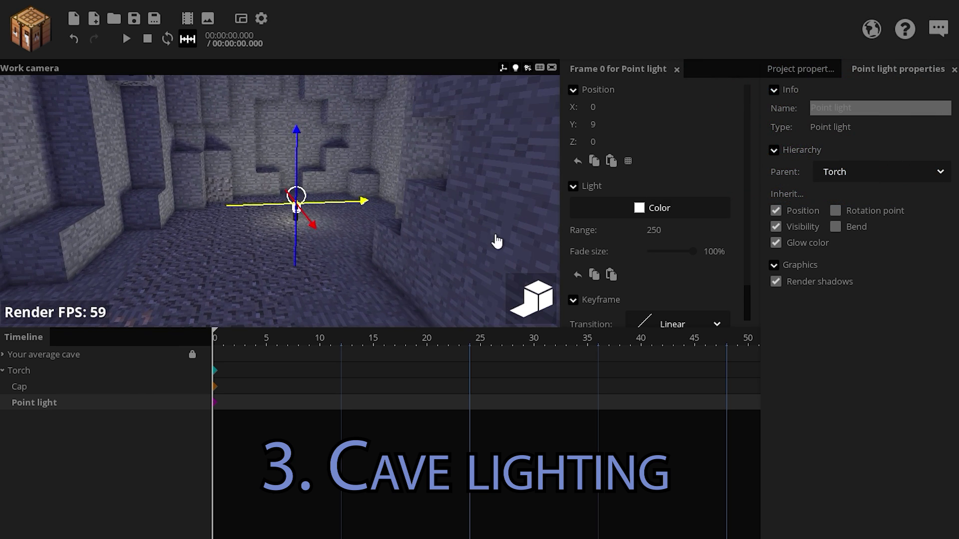
Set the torch point light's range to 200
click(658, 231)
text(200)
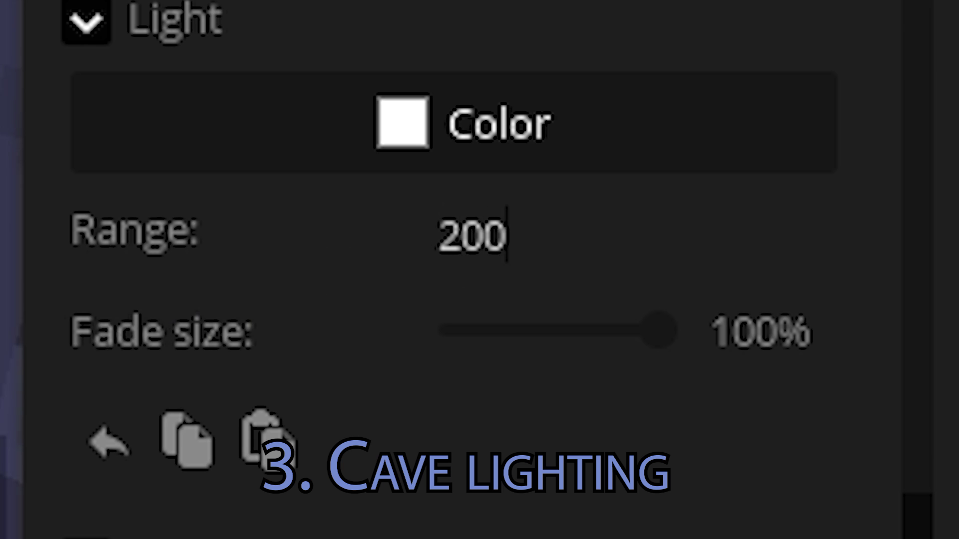
key(Return)
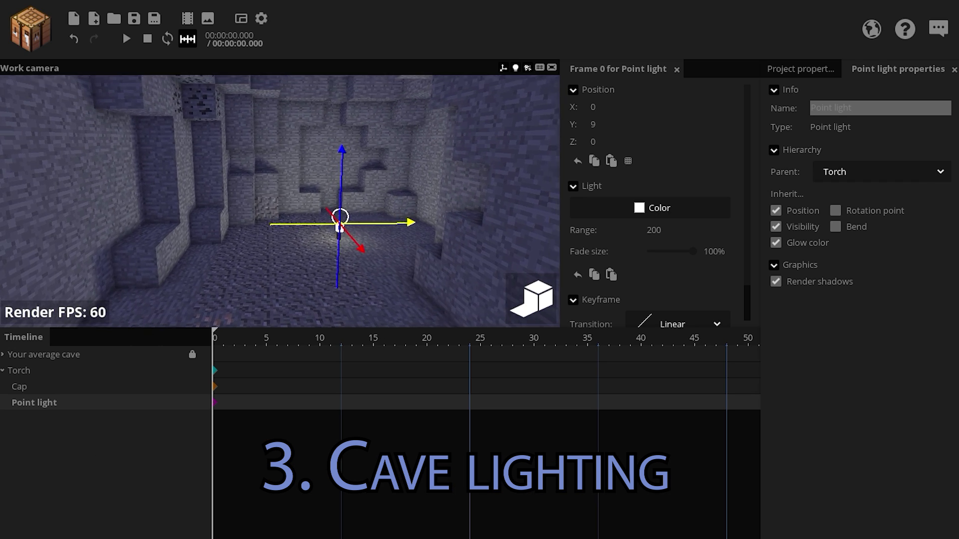
Set the point light's colour to the fully saturated yellow-orange FFBA00
right_drag(471, 225, 512, 224)
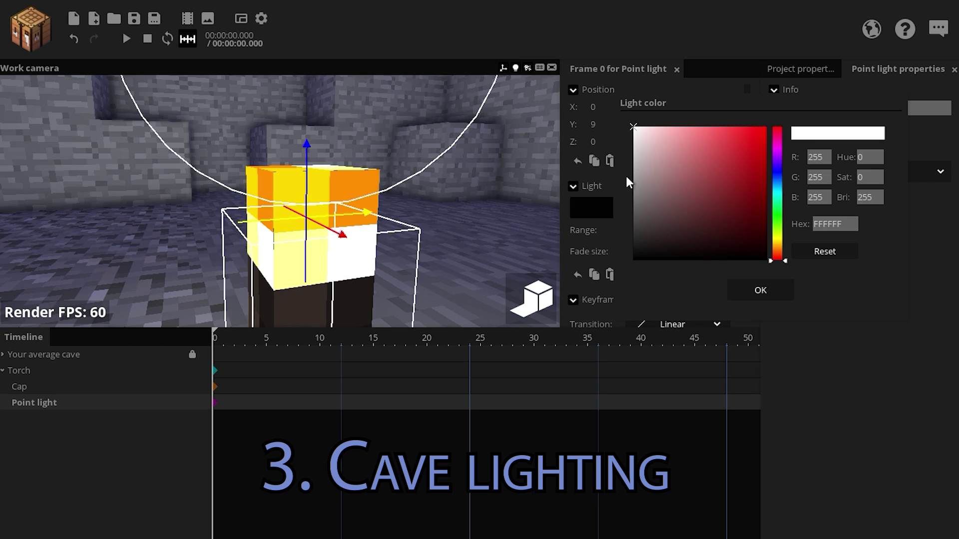
click(779, 250)
drag(751, 184, 795, 106)
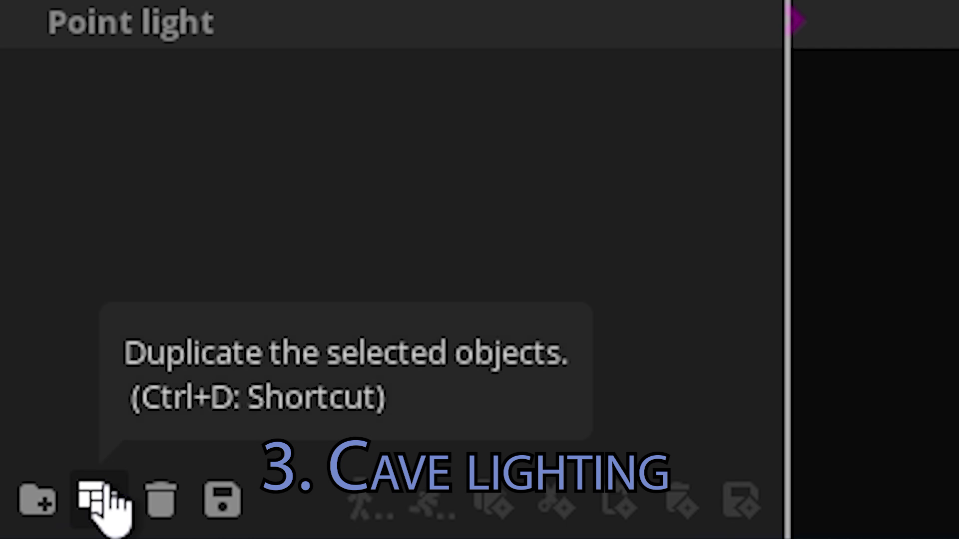
Duplicate the orange point light and give the copy the colour E4FF00 and a range of about 120
click(30, 536)
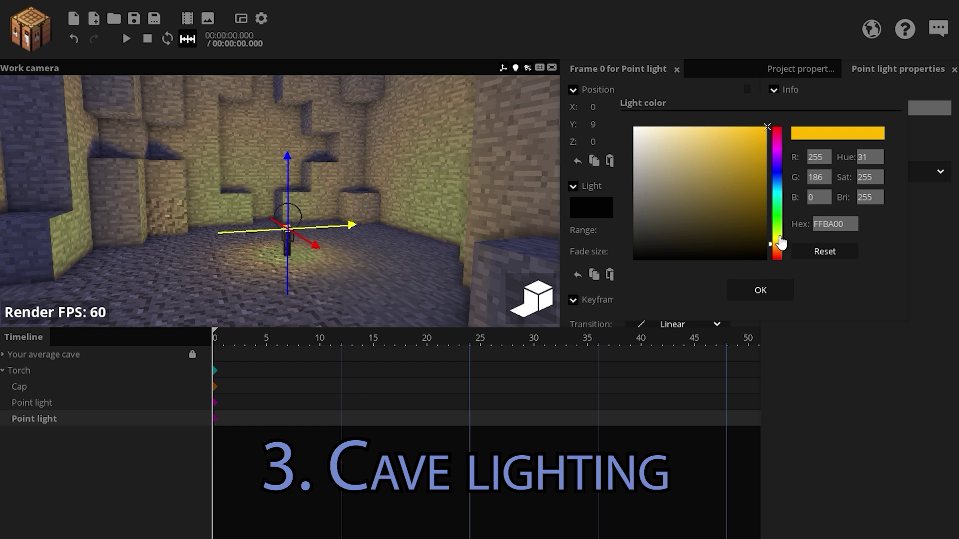
click(780, 236)
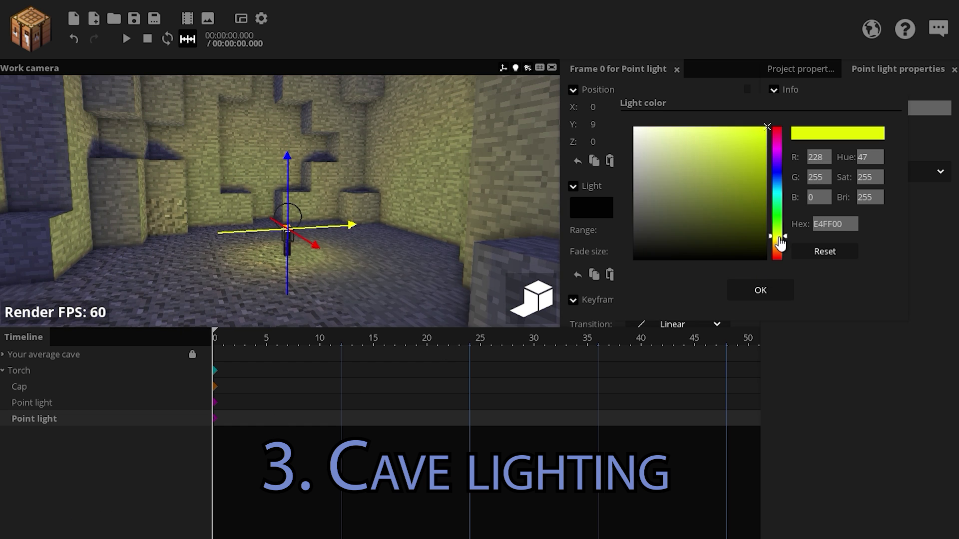
click(760, 292)
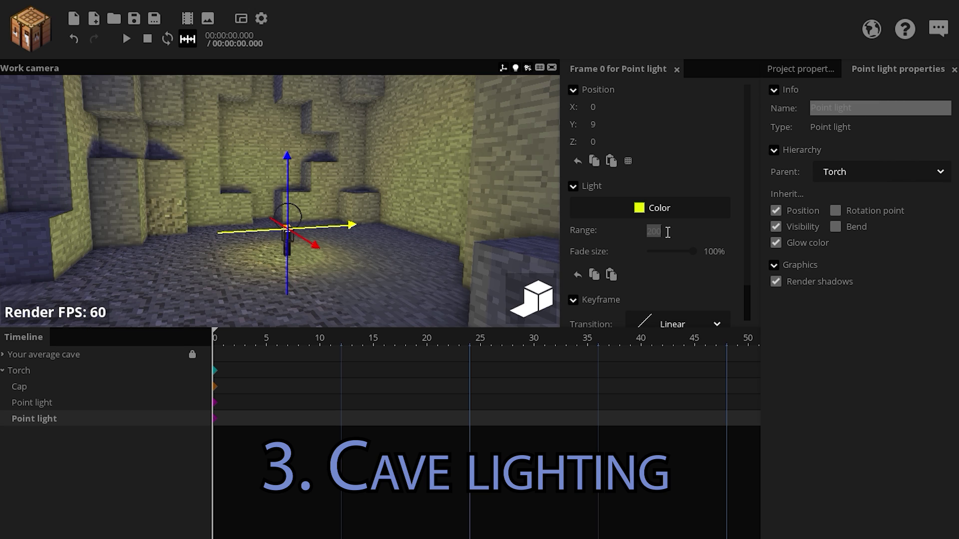
text(150)
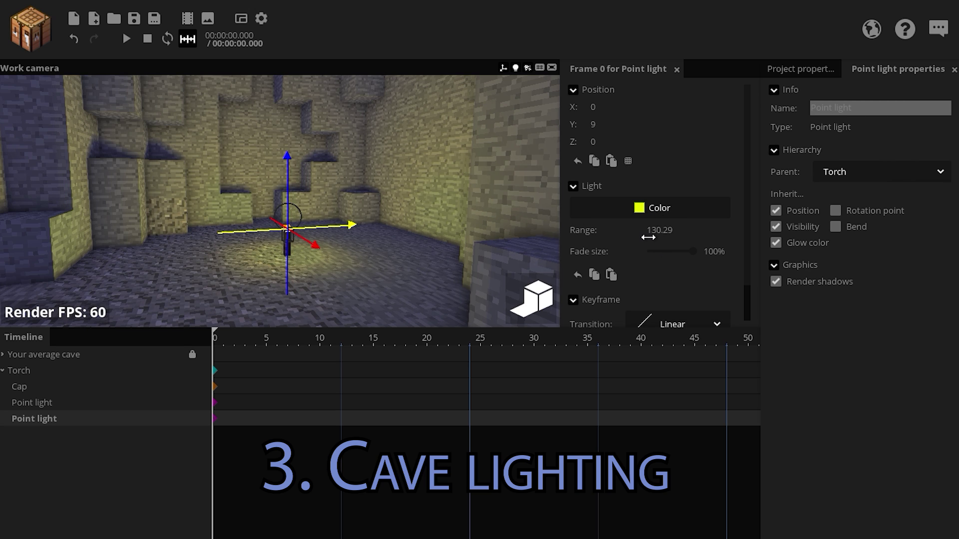
Duplicate the yellow point light, make the third light white (FFFFFF) and reduce its range
key(ctrl+d)
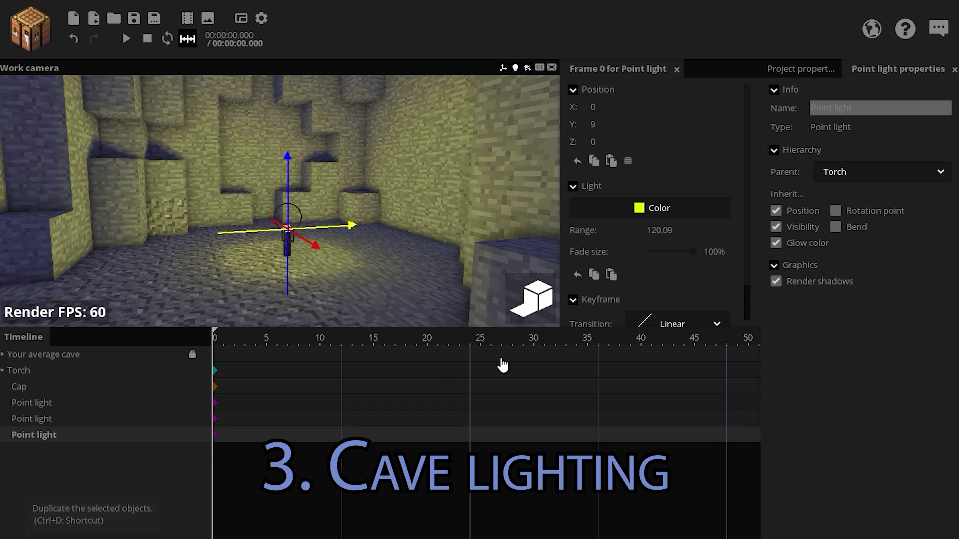
click(674, 220)
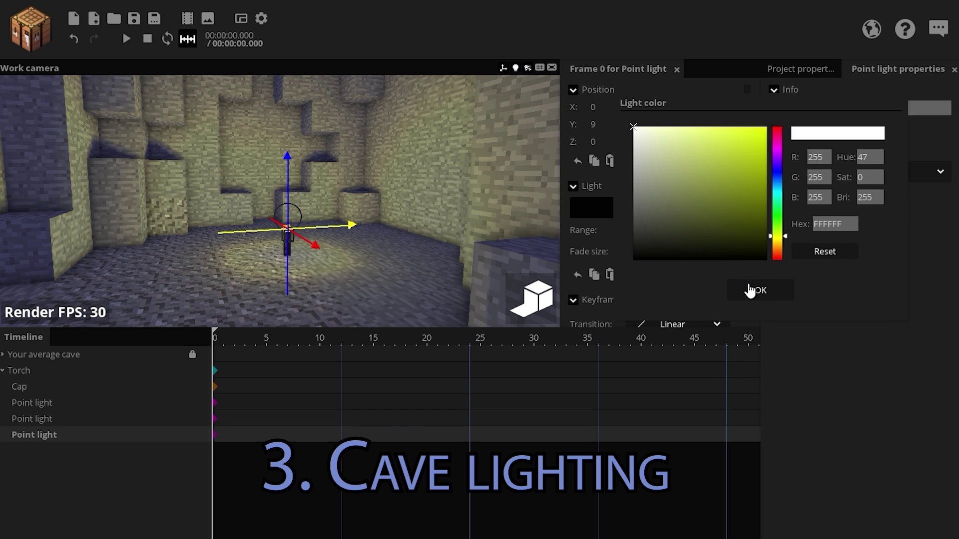
click(755, 290)
drag(638, 241, 608, 249)
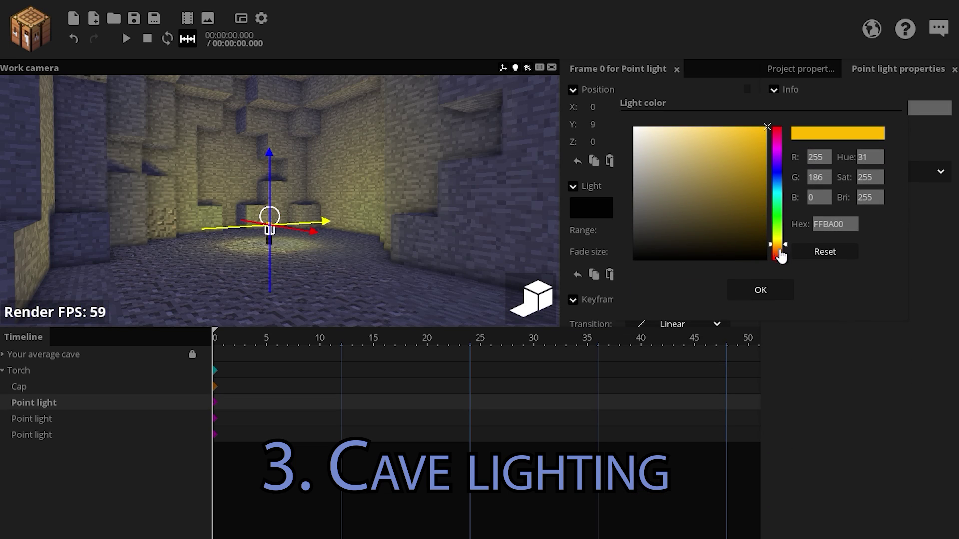
Shift the hue of the torch's first point light closer to red
drag(781, 256, 780, 260)
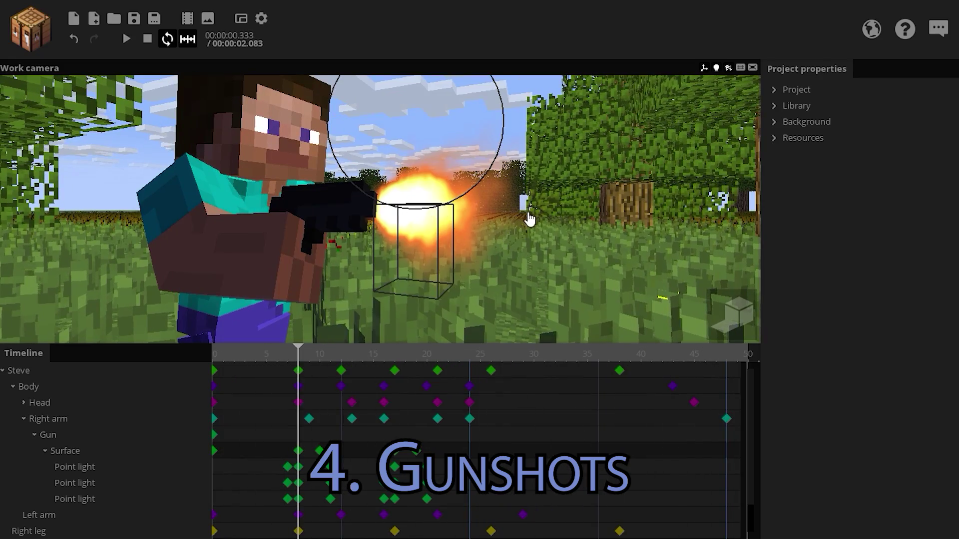
Examine the light settings of the first point light under the gun's Surface at its frame 7 and frame 8 keyframes
click(298, 451)
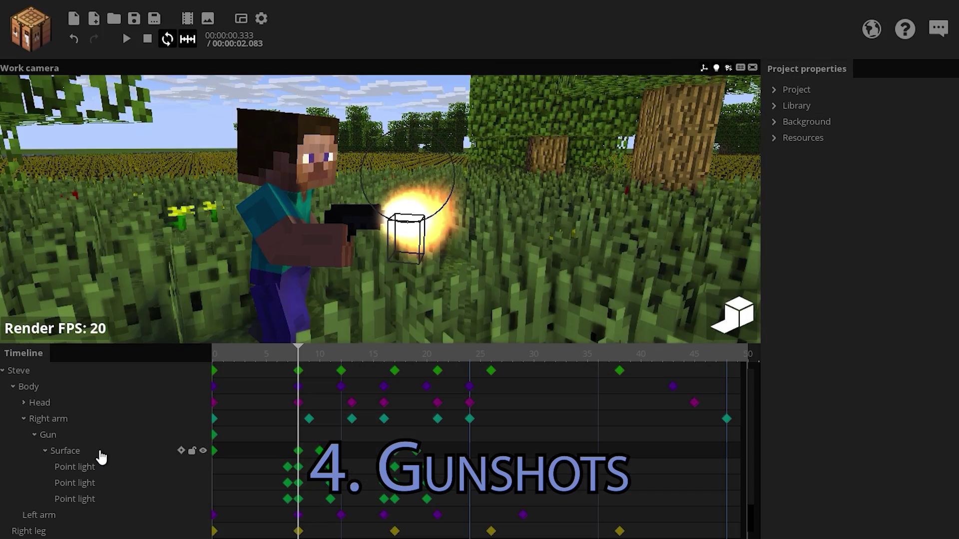
key(ctrl+s)
drag(295, 356, 278, 384)
click(287, 467)
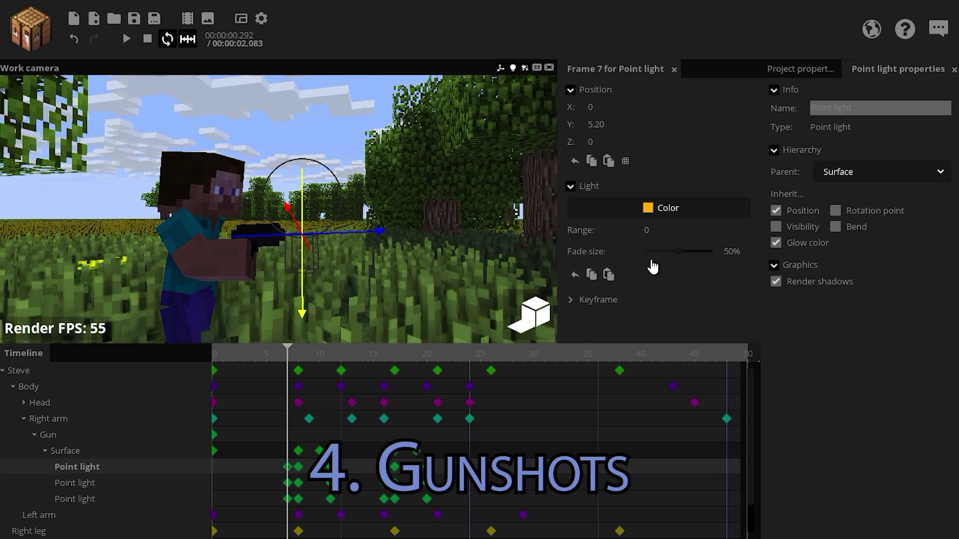
click(299, 360)
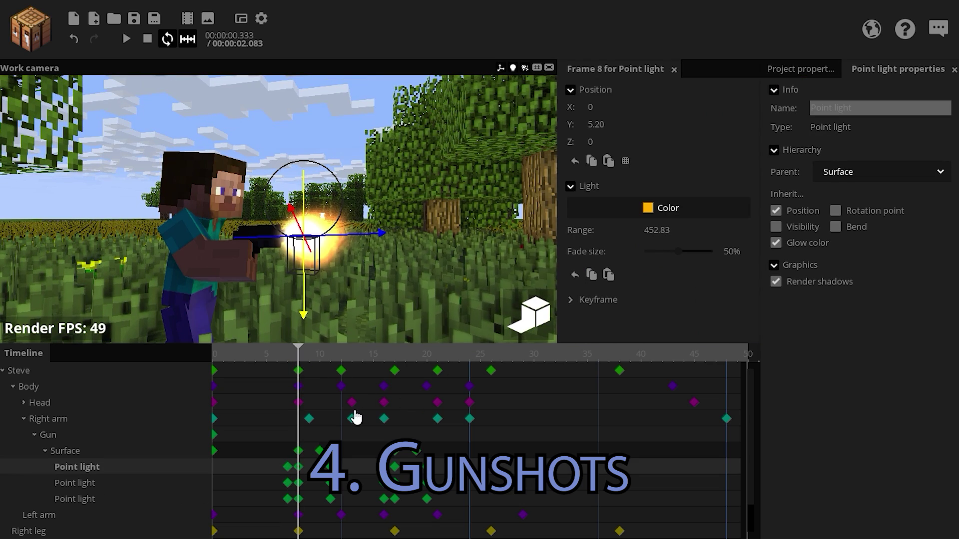
Compare the three point lights under the gun's Surface at frames 11 and 8, and play the gunshot animation
click(339, 358)
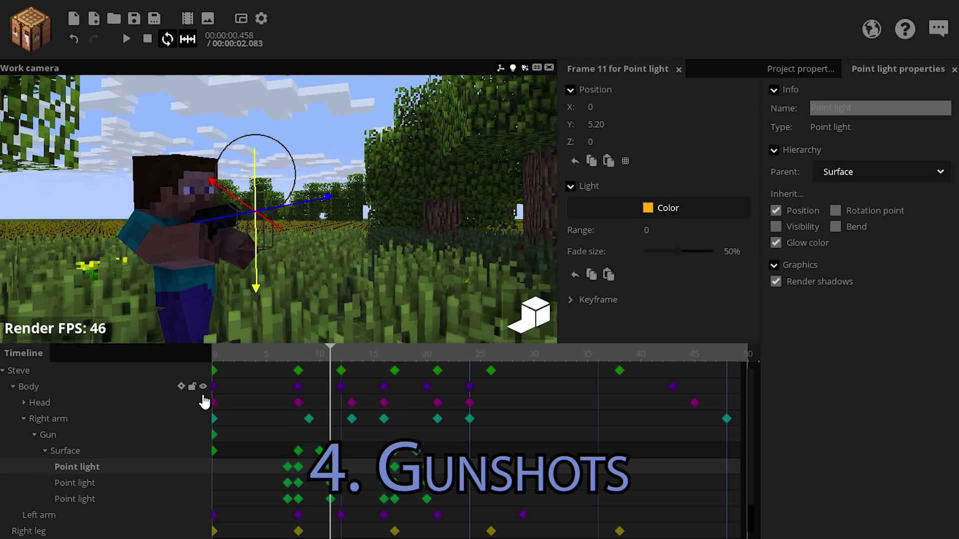
click(298, 360)
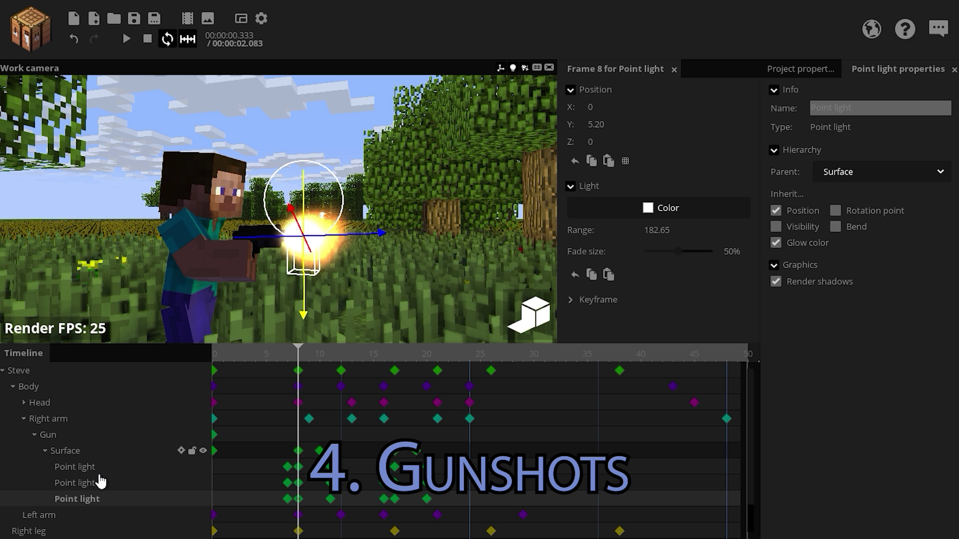
click(90, 486)
click(92, 470)
click(92, 483)
click(92, 497)
click(269, 287)
key(space)
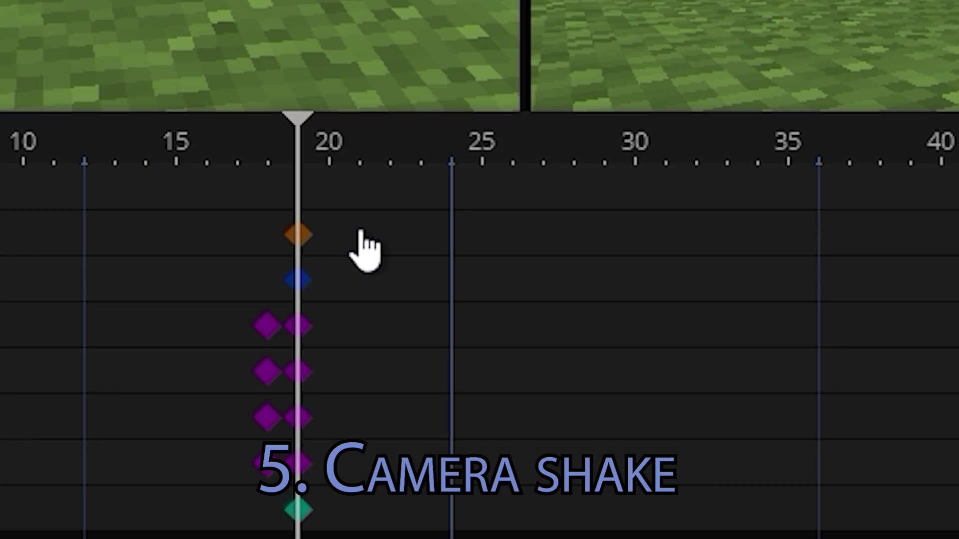
Keyframe small camera angle changes every two frames from frame 21 to frame 35, and play back the camera shake
click(438, 390)
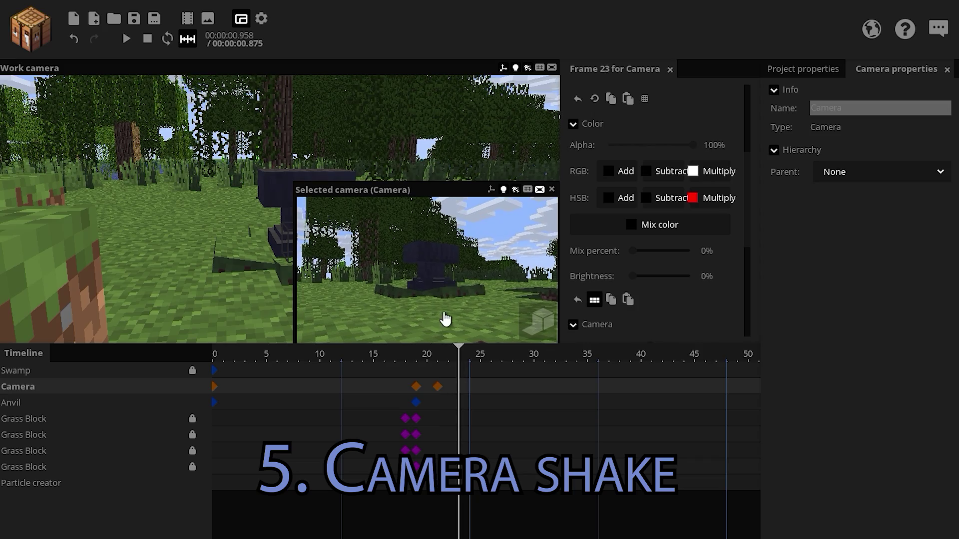
click(502, 388)
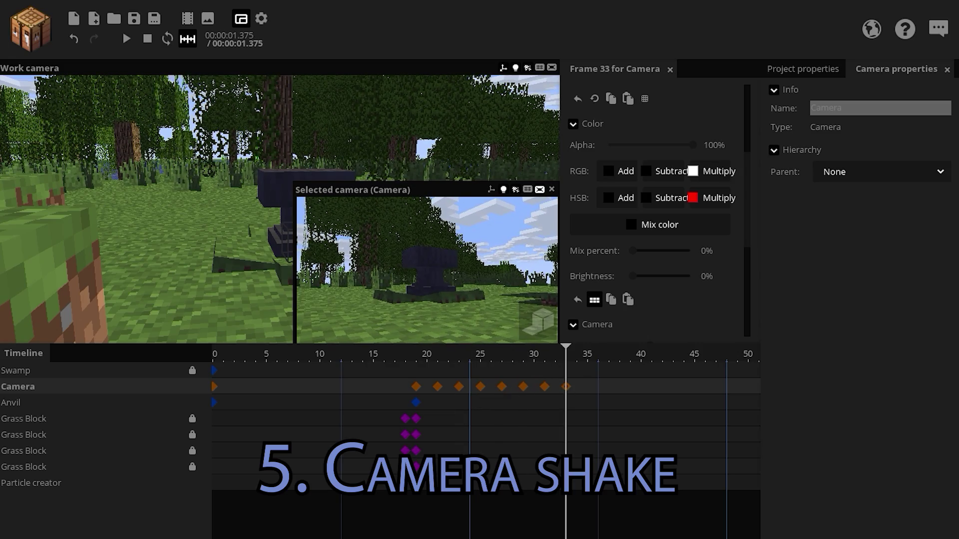
drag(483, 307, 487, 295)
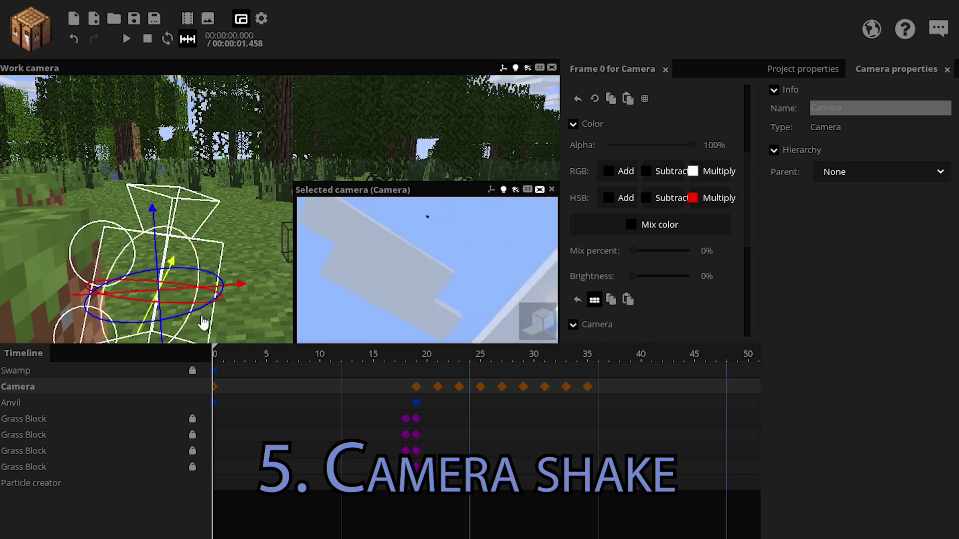
click(497, 150)
key(space)
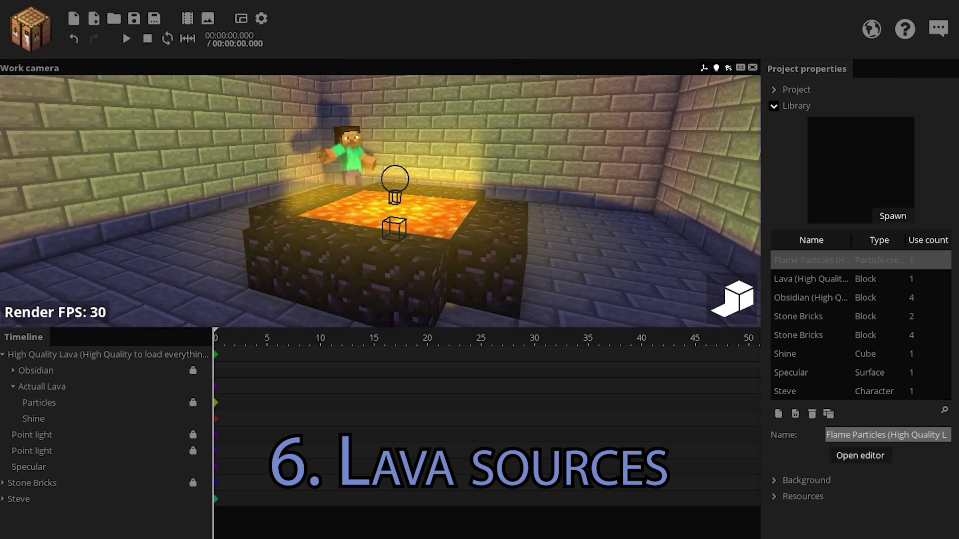
Inspect the Obsidian, Actuall Lava, Particles and Shine objects that make up the lava source
click(37, 370)
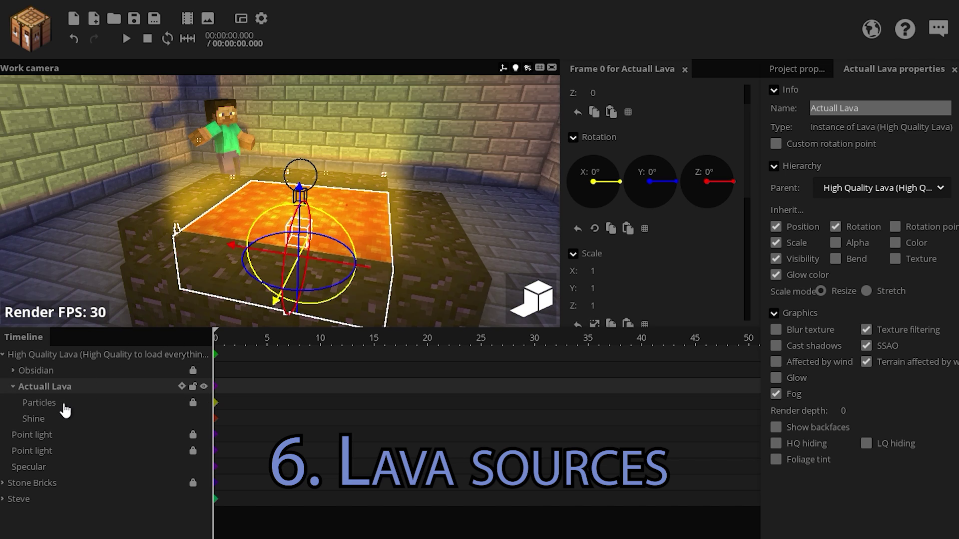
click(55, 404)
click(35, 419)
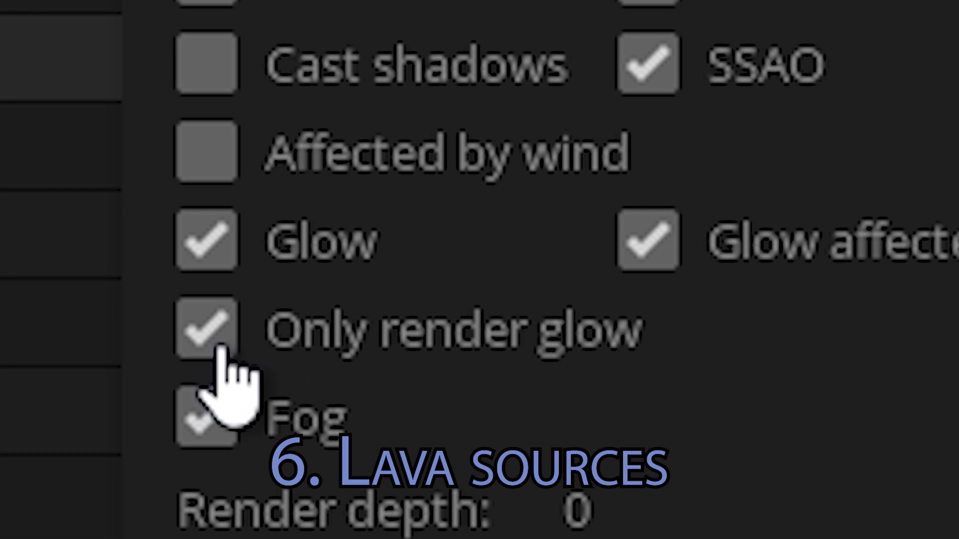
Turn off Only render glow for the Shine cube to view its shape, and turn the option back on
click(777, 470)
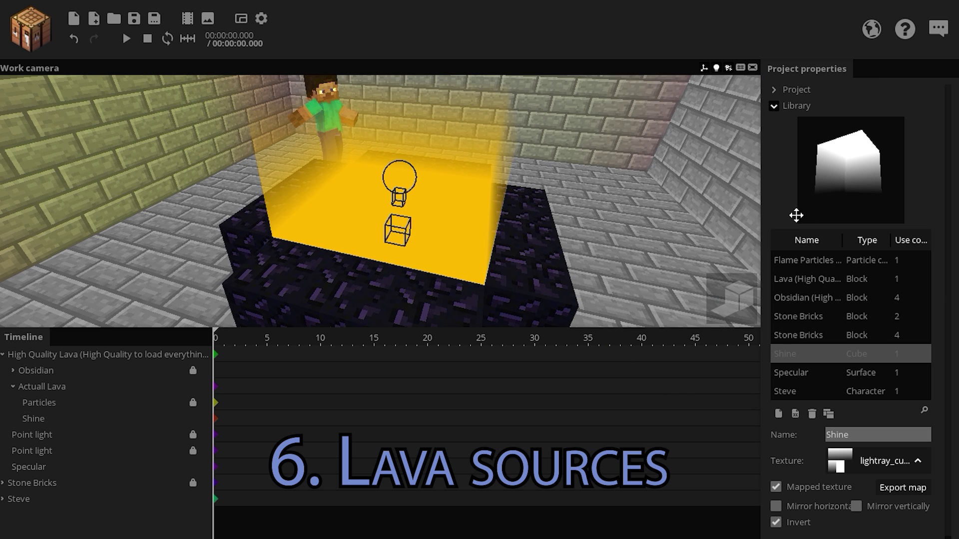
right_drag(603, 242, 869, 169)
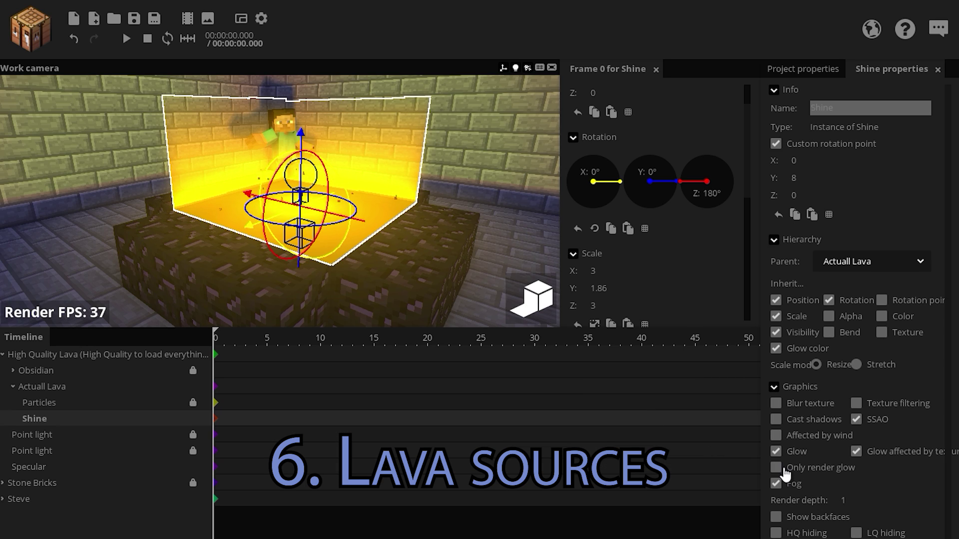
click(784, 470)
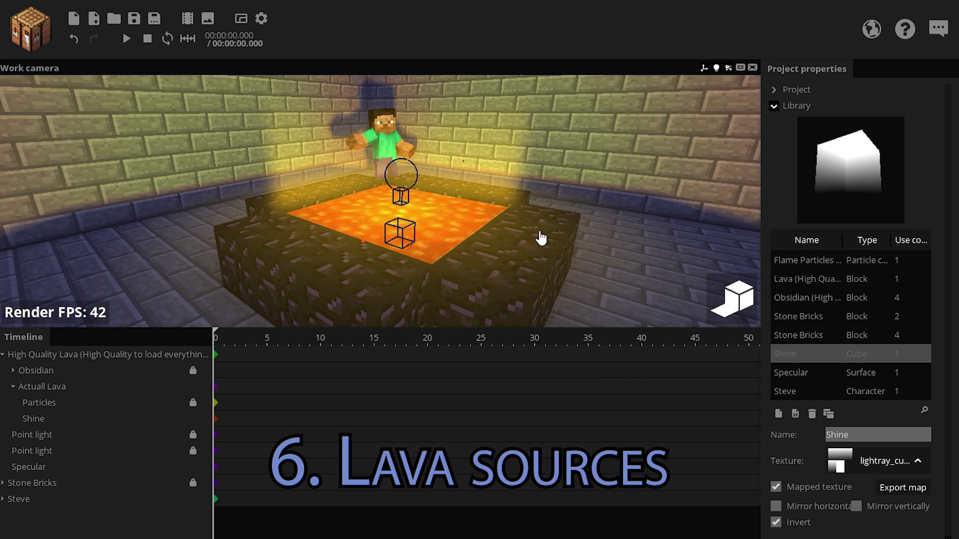
Examine the shine around the lava, the orange point light above it and the settings of the Specular surface
right_drag(539, 235, 450, 236)
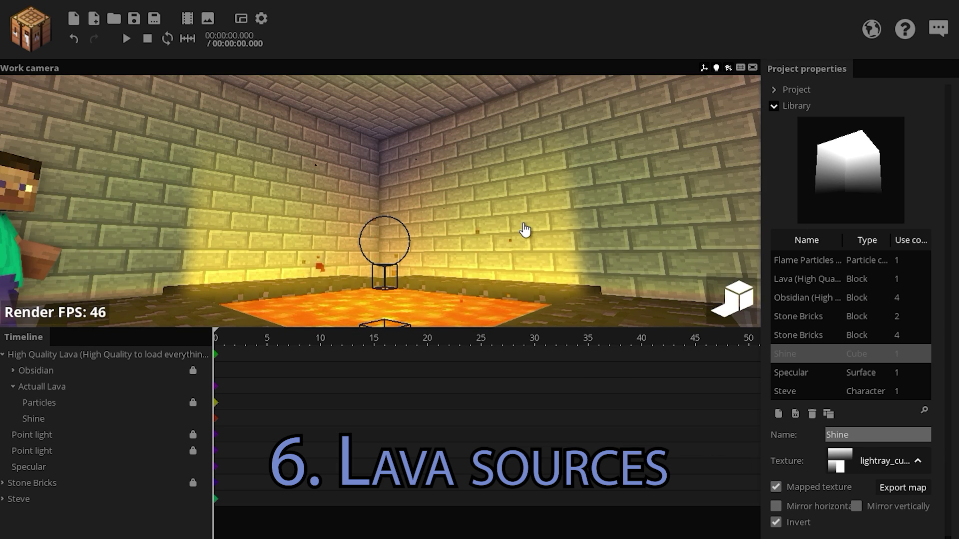
right_drag(523, 224, 560, 282)
drag(524, 223, 507, 232)
click(50, 438)
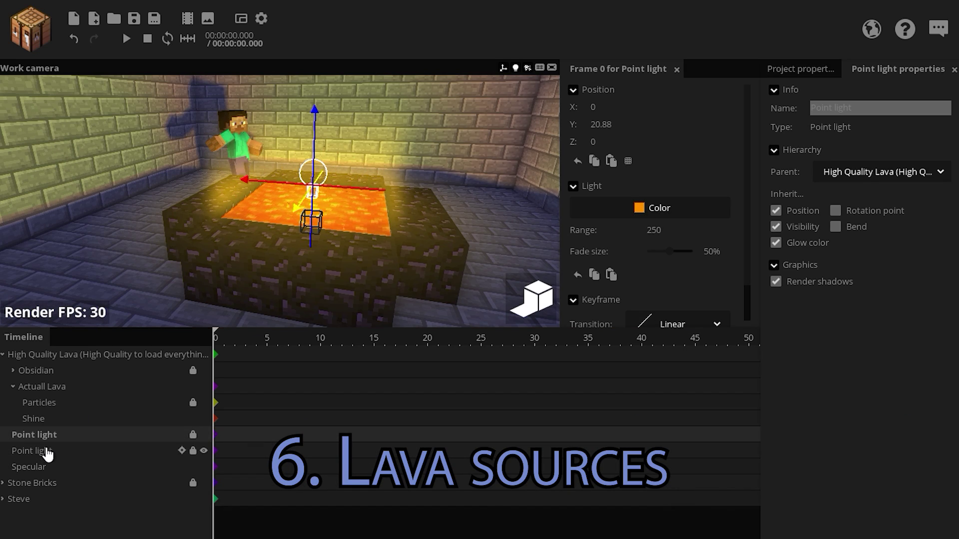
click(30, 467)
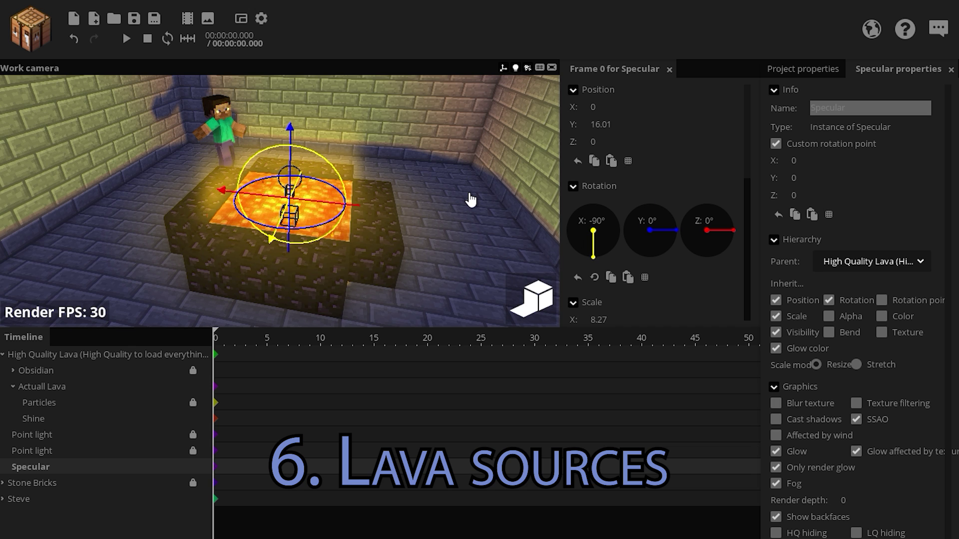
Turn off Only render glow and Glow for the Specular surface to view its plain texture over the lava
drag(747, 155, 754, 185)
click(779, 467)
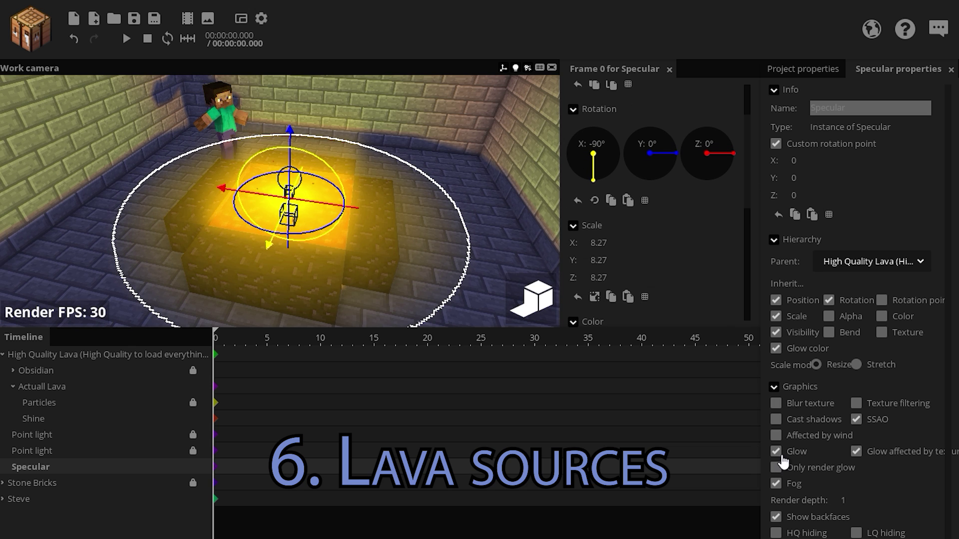
click(780, 452)
click(538, 228)
drag(538, 228, 579, 213)
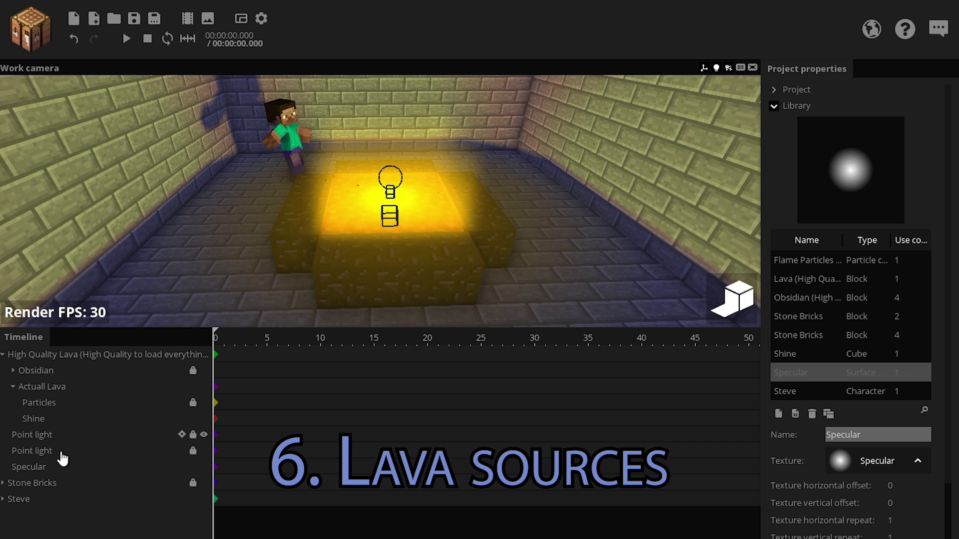
Turn Glow and Only render glow back on for the Specular surface and view the lava around it
click(56, 466)
click(788, 457)
click(792, 468)
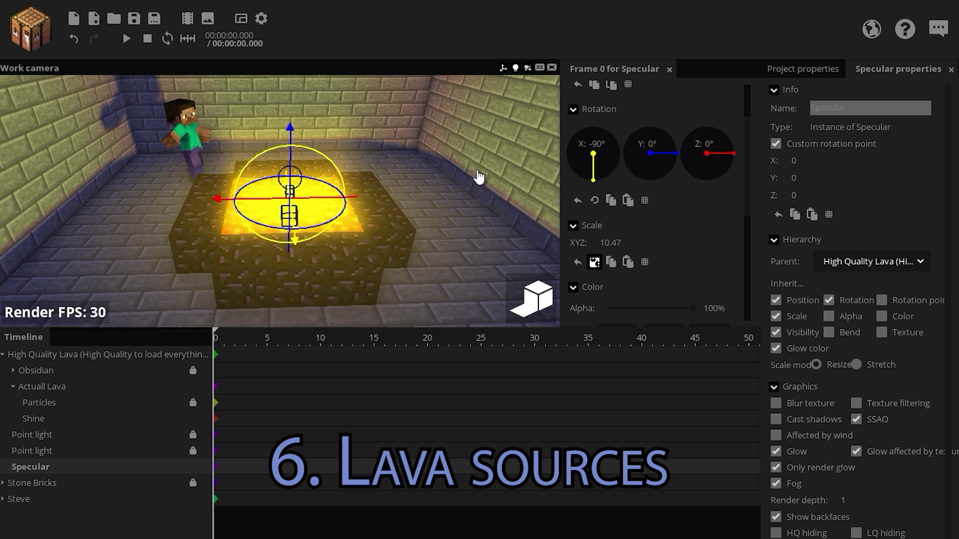
click(477, 181)
drag(477, 181, 410, 165)
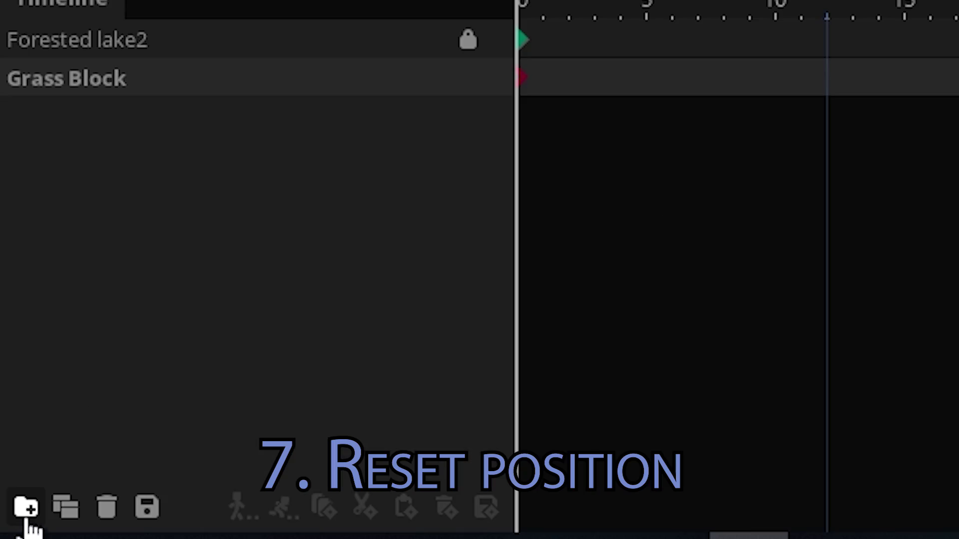
Create a folder in the timeline, parent the Grass Block to it and expand the folder
click(25, 510)
mouse_move(150, 215)
mouse_down()
mouse_move(150, 254)
mouse_move(150, 224)
mouse_up()
drag(450, 280, 383, 232)
click(3, 370)
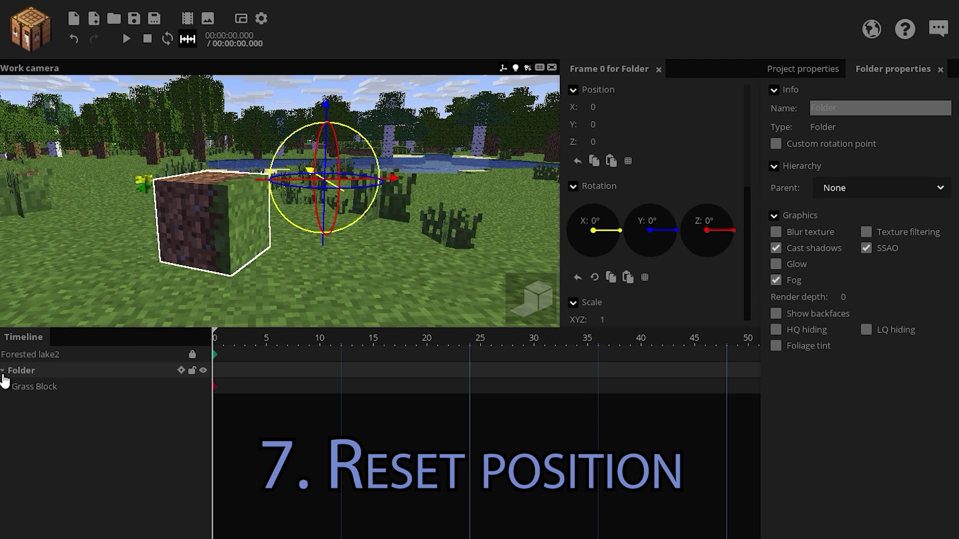
Copy the Grass Block's position and reset its X, Y and Z position values to 0
click(41, 388)
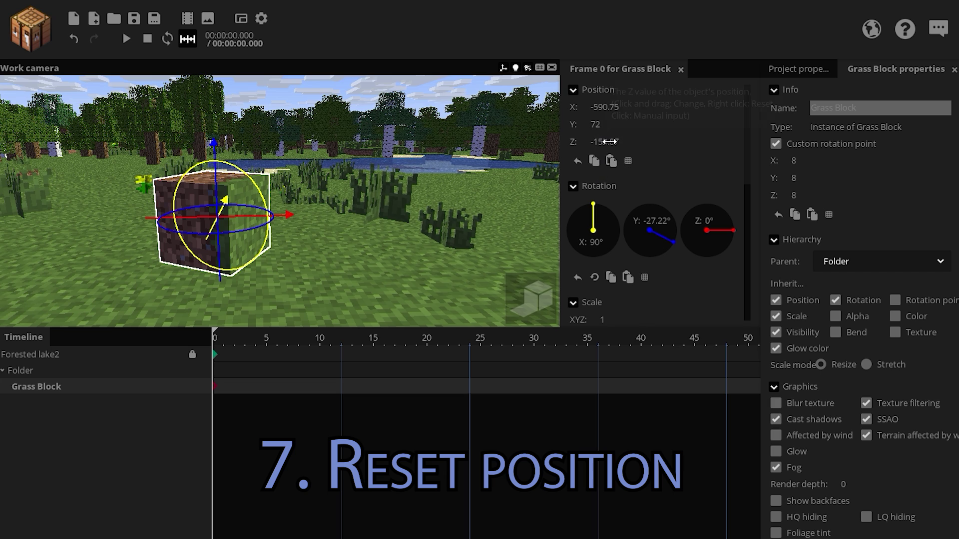
right_click(609, 142)
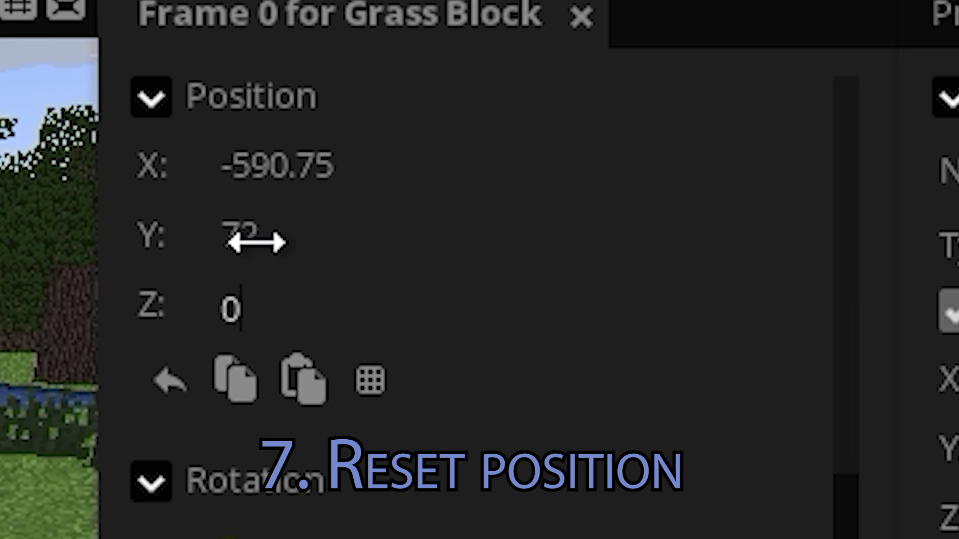
right_click(289, 179)
Paste the block's copied position onto the folder and check the positions of both objects
click(30, 372)
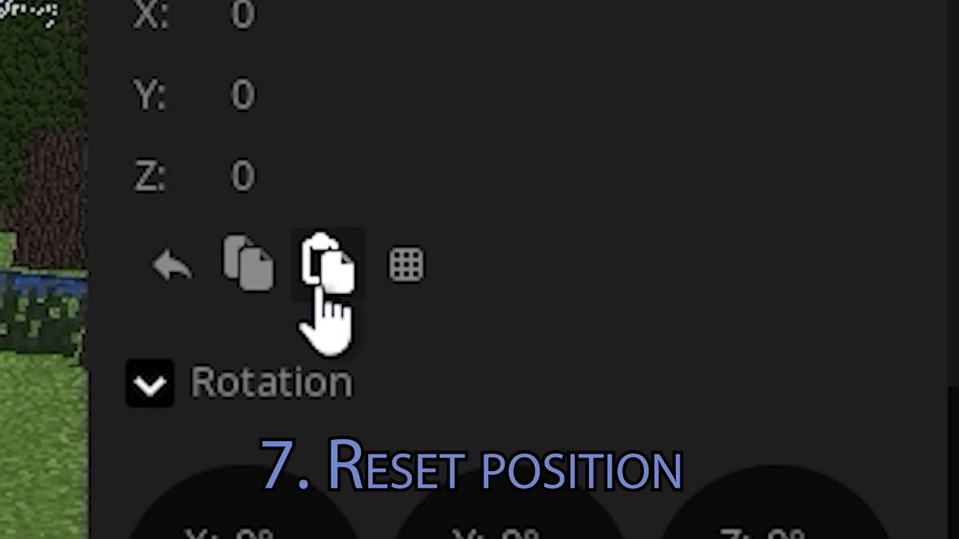
click(611, 160)
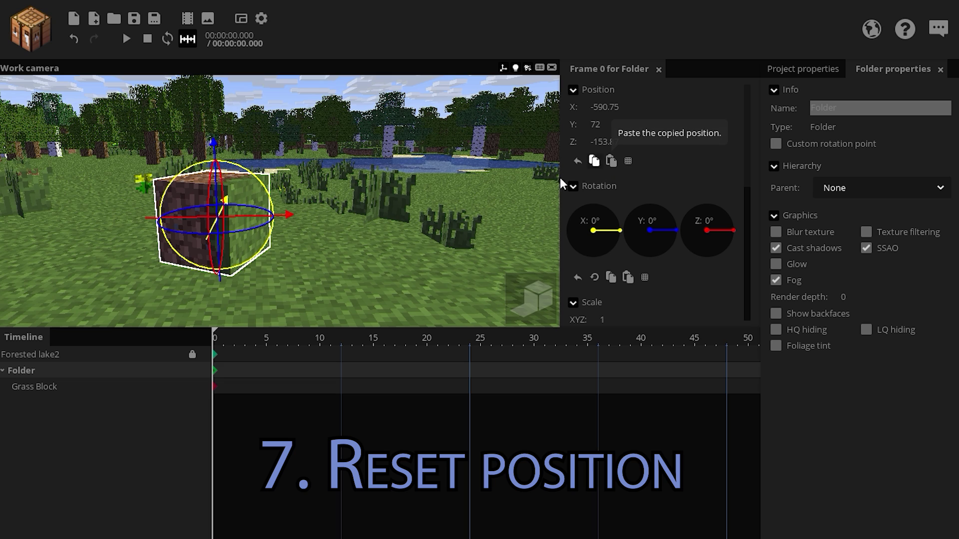
click(40, 392)
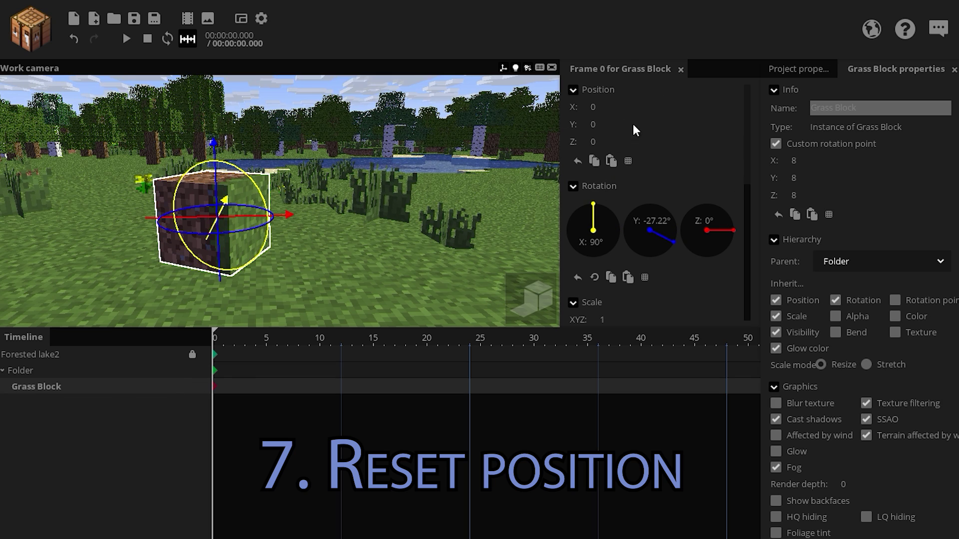
click(36, 370)
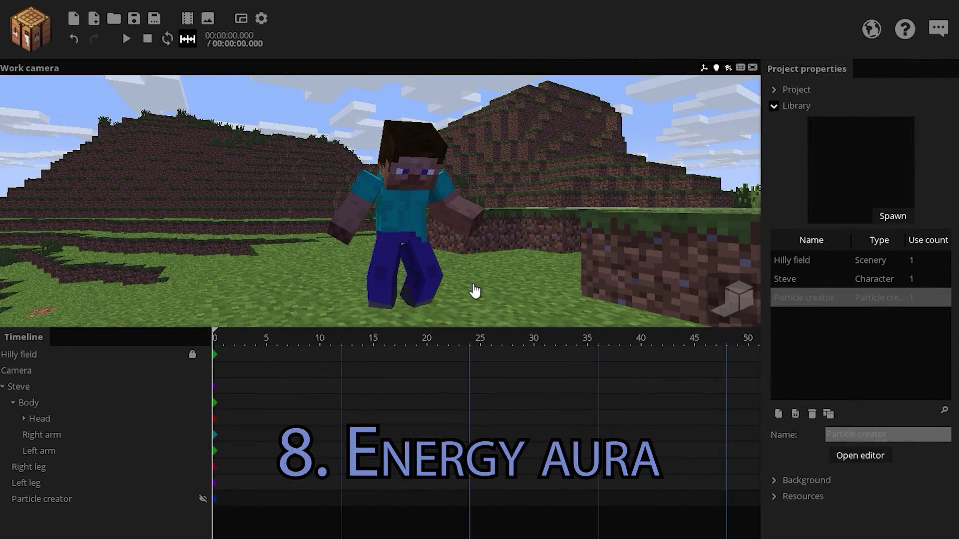
Enable Orbit attractor in the particle editor for the Particle creator around Steve and close the editor
right_drag(488, 280, 487, 280)
drag(488, 280, 511, 254)
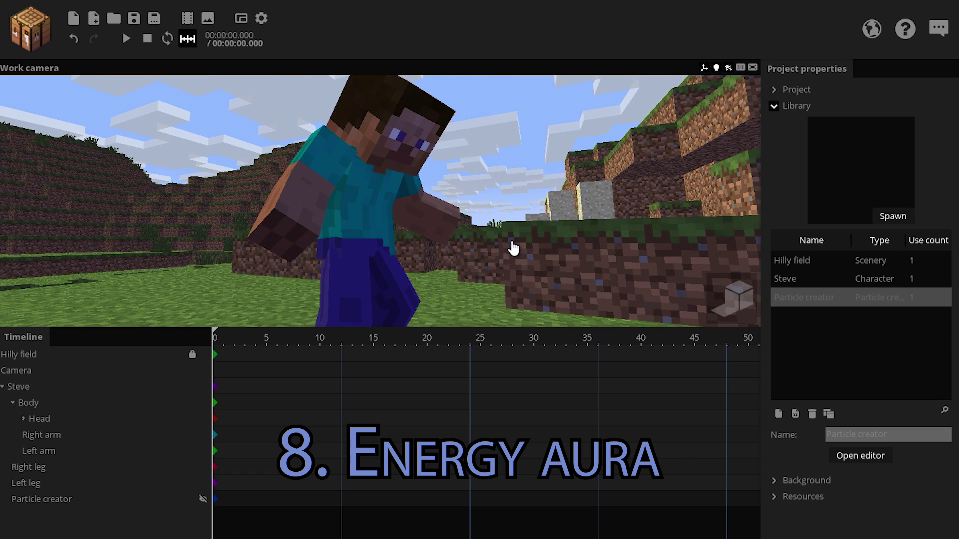
drag(380, 279, 464, 236)
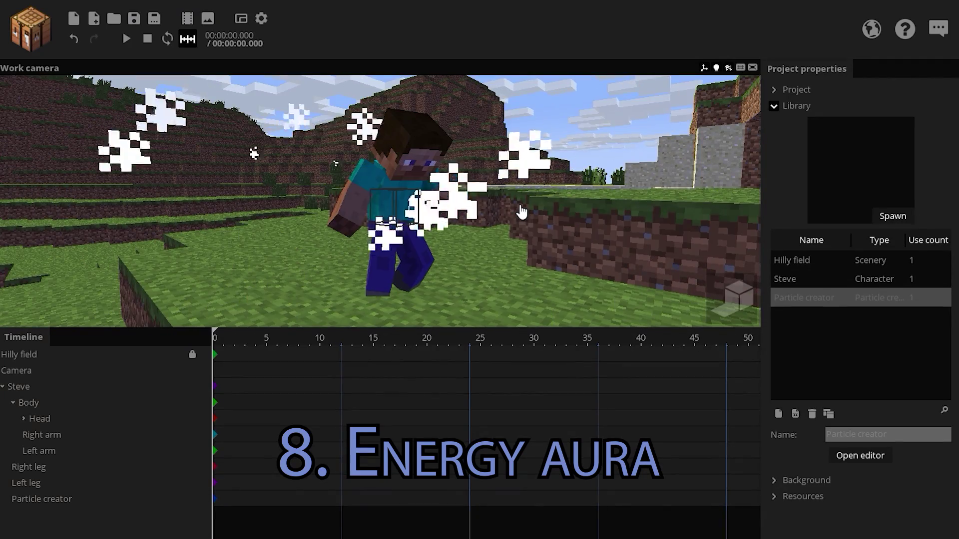
drag(523, 213, 575, 230)
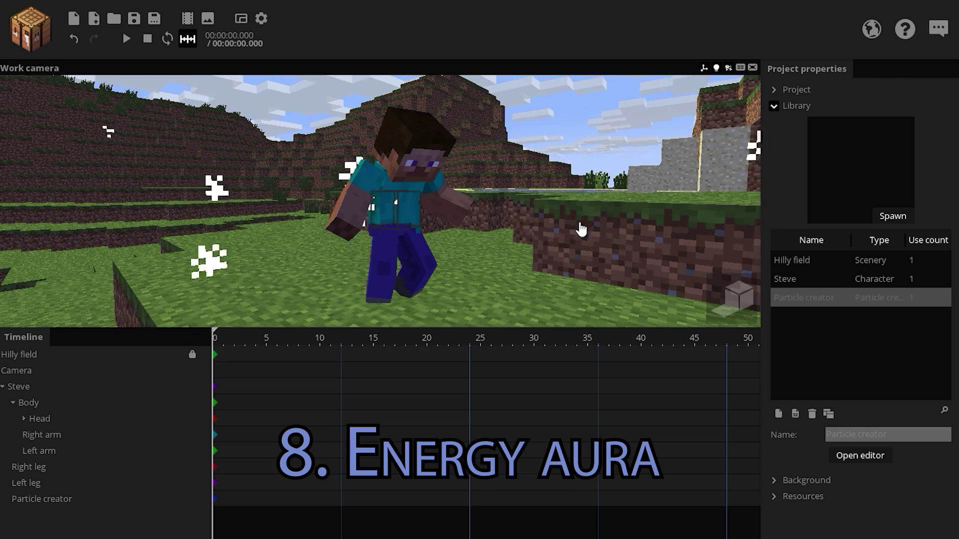
click(865, 457)
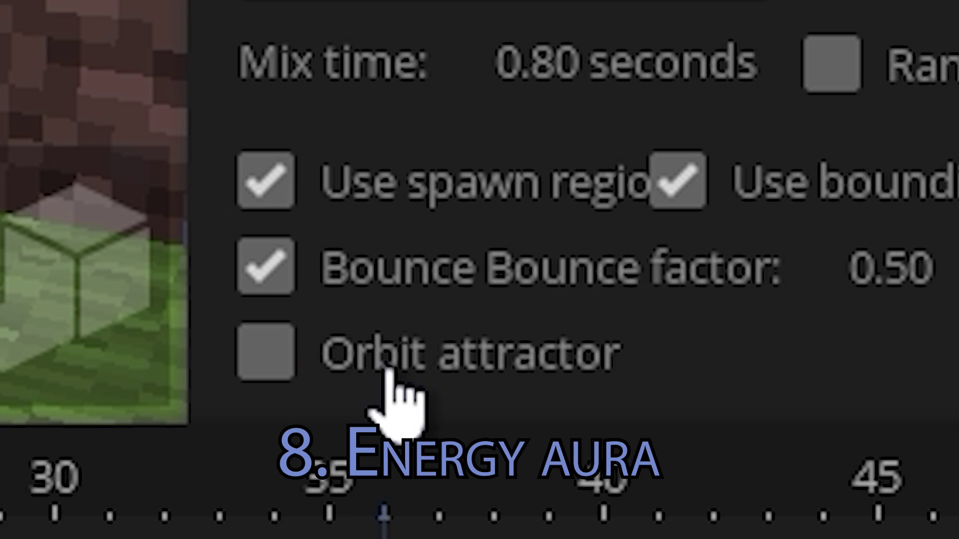
click(389, 373)
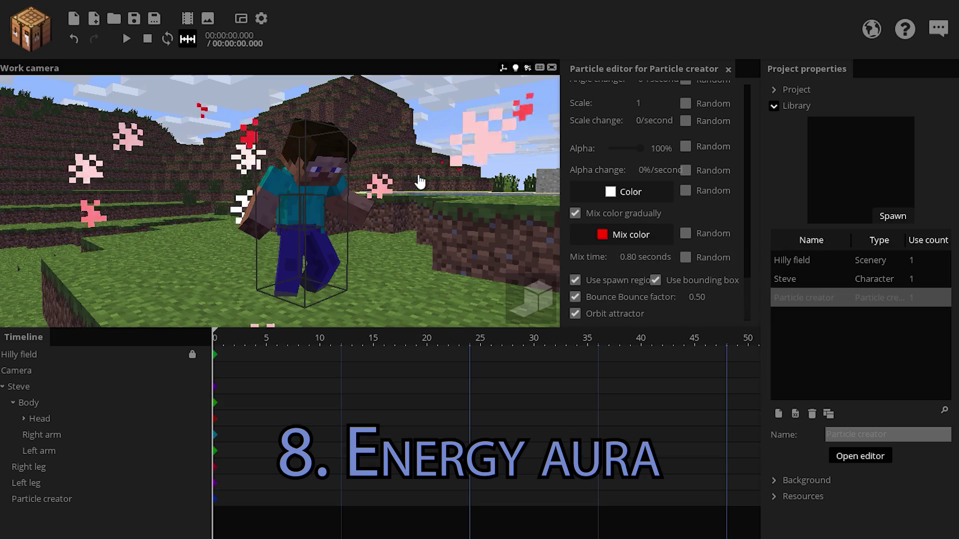
click(728, 70)
Choose an attractor object for the Particle creator in its Particles settings at frame 0
click(62, 501)
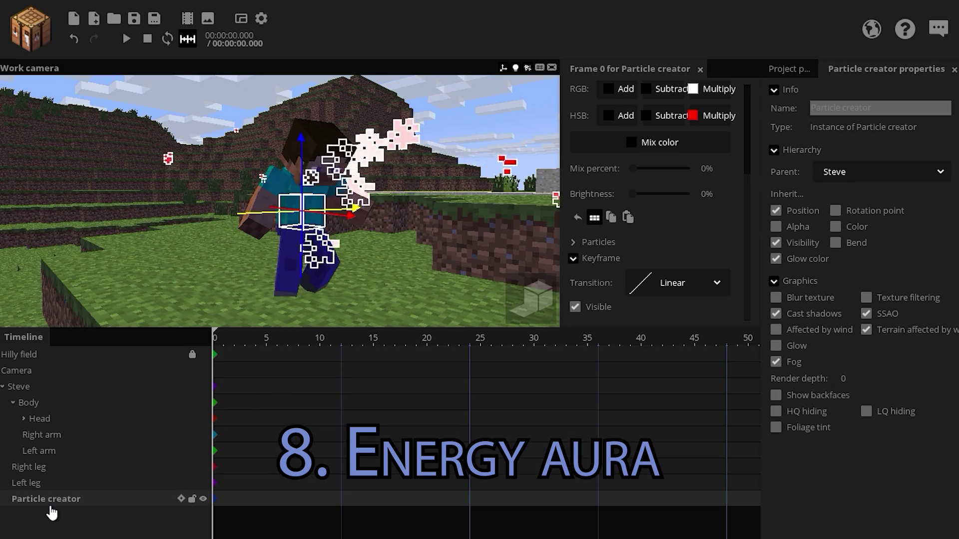
click(573, 242)
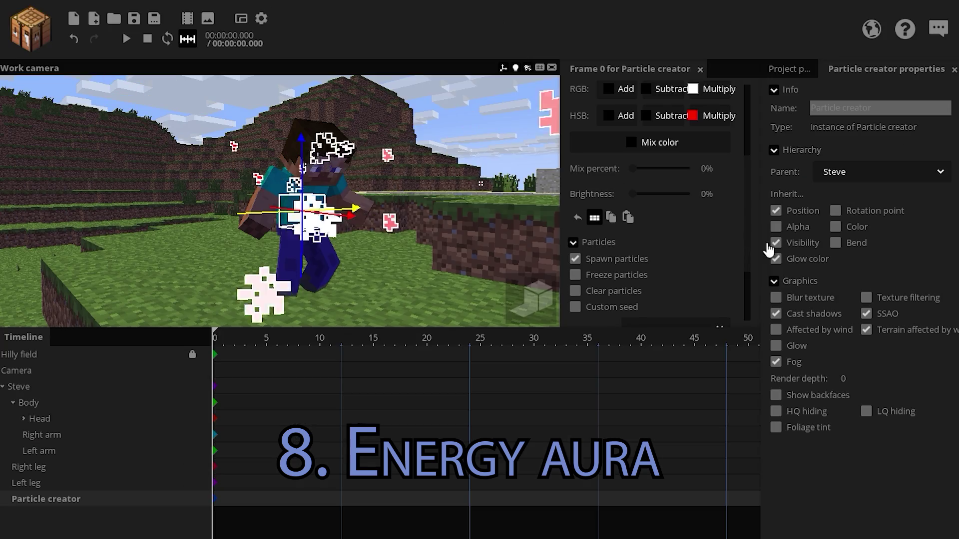
scroll(743, 299, down, 3)
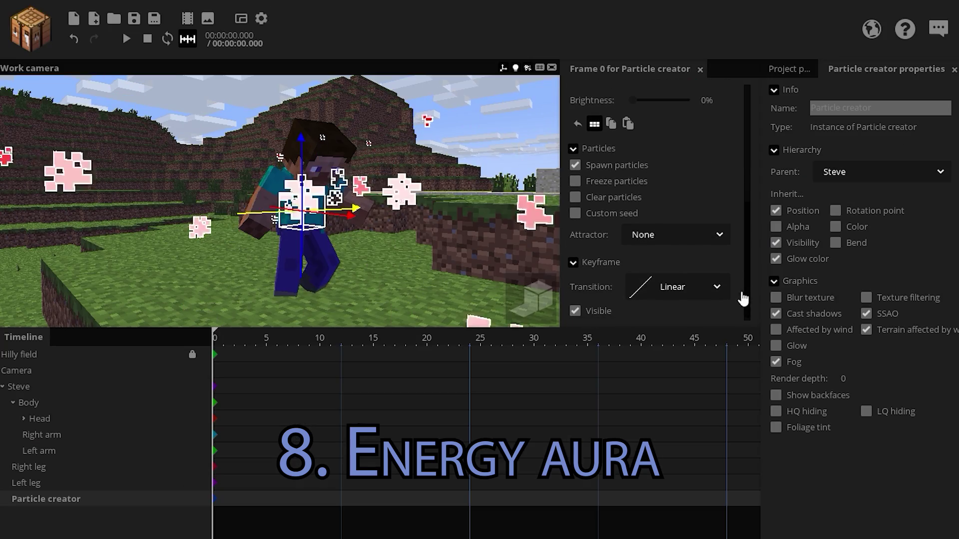
click(717, 239)
click(656, 324)
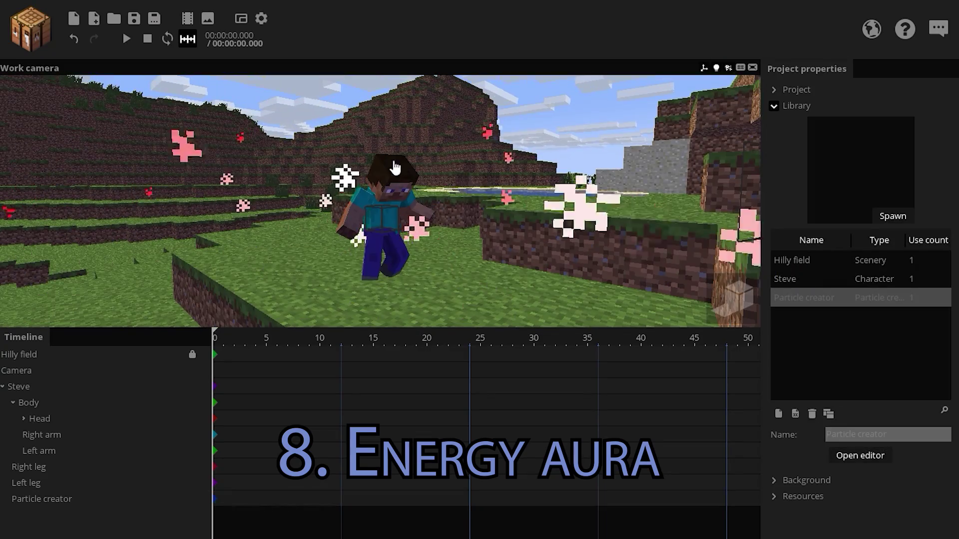
Enable Glow and Only render glow for the Particle creator around Steve
click(60, 501)
drag(622, 253, 684, 256)
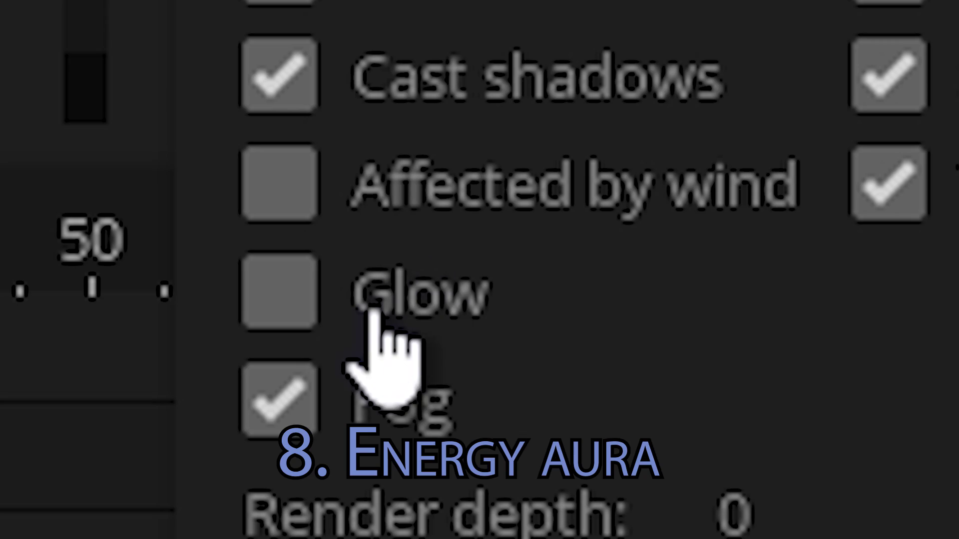
click(376, 314)
click(395, 412)
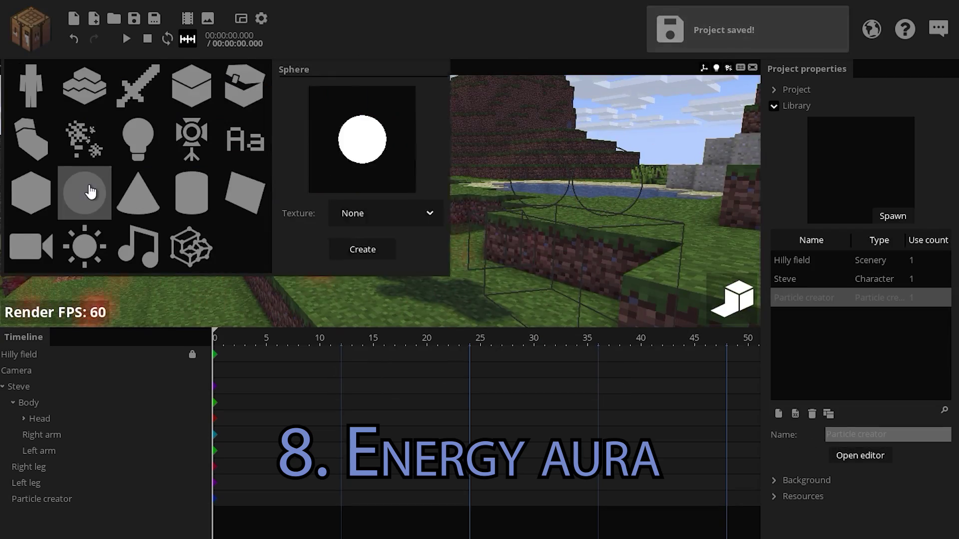
Create an untextured sphere, place it around Steve's body and scale it to 1.24
click(360, 248)
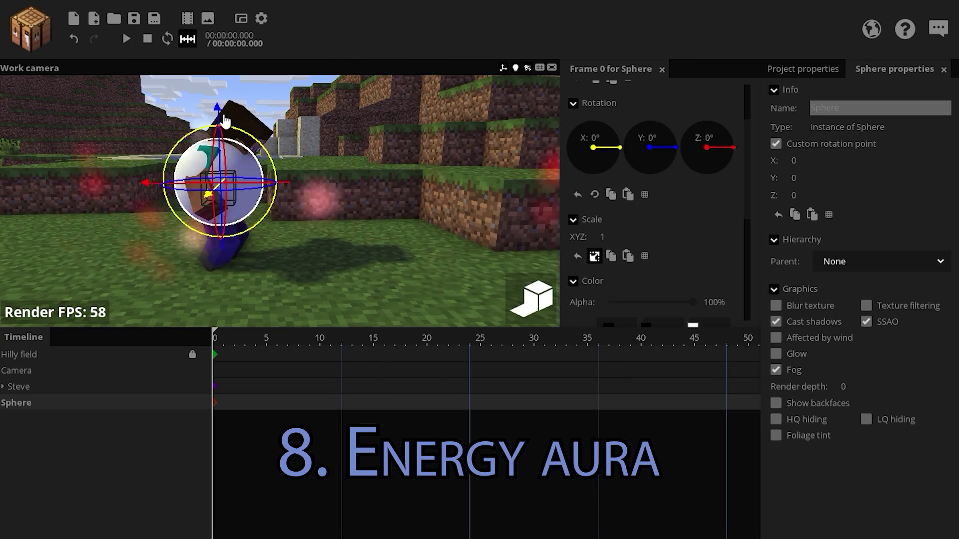
key(w)
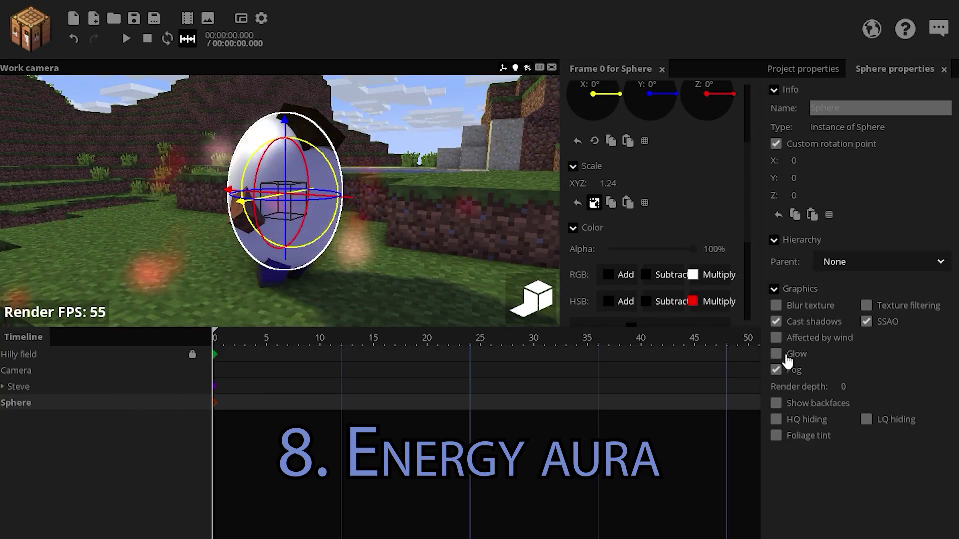
drag(649, 255, 749, 263)
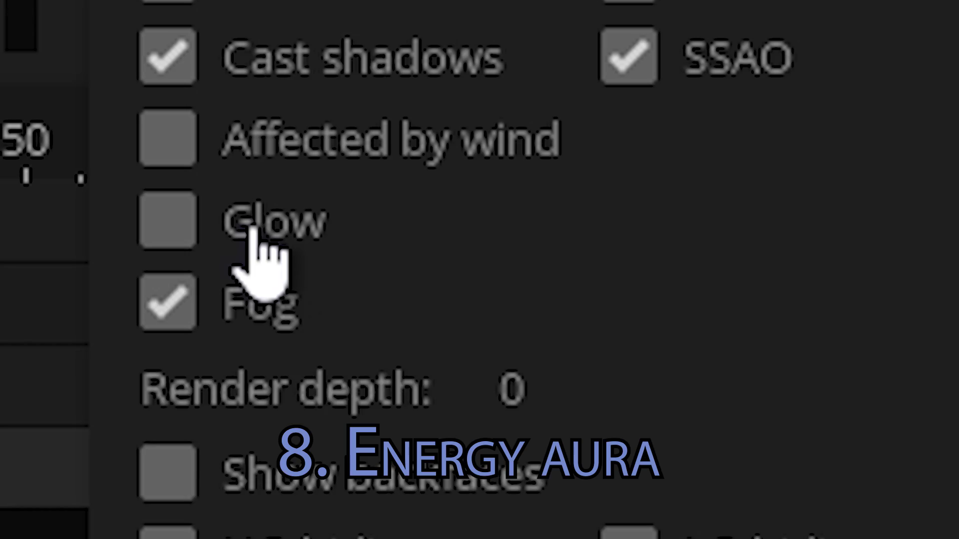
Enable Glow and Only render glow for the sphere and set its glow color to a dark grey
click(793, 355)
click(776, 369)
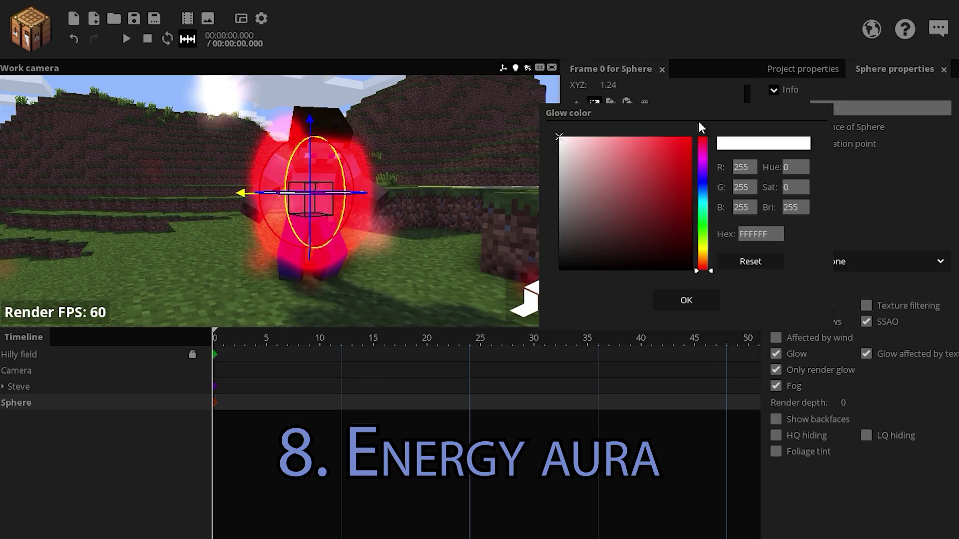
drag(689, 118, 764, 108)
drag(634, 153, 543, 231)
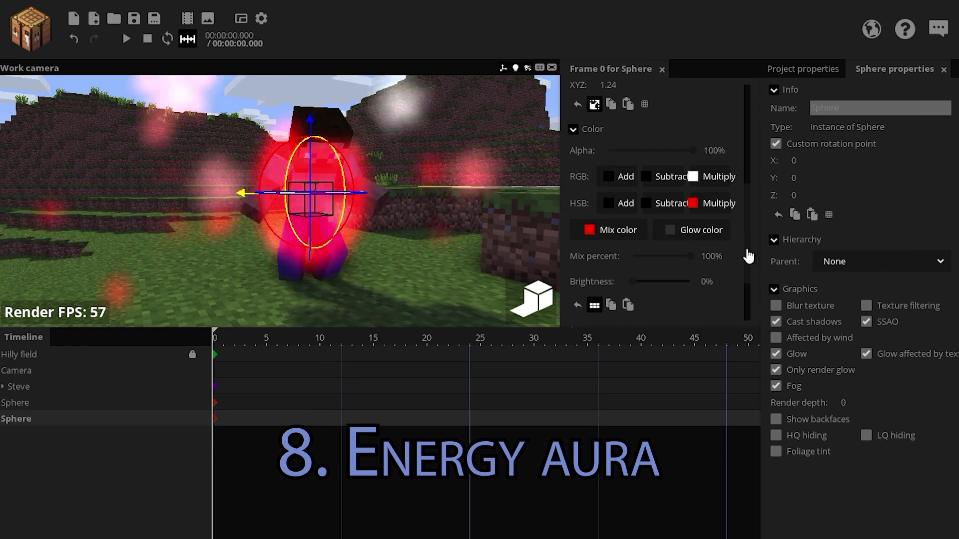
Duplicate the glowing sphere into six nested spheres of different scales around Steve
drag(748, 257, 748, 223)
drag(610, 162, 609, 185)
key(ctrl+d)
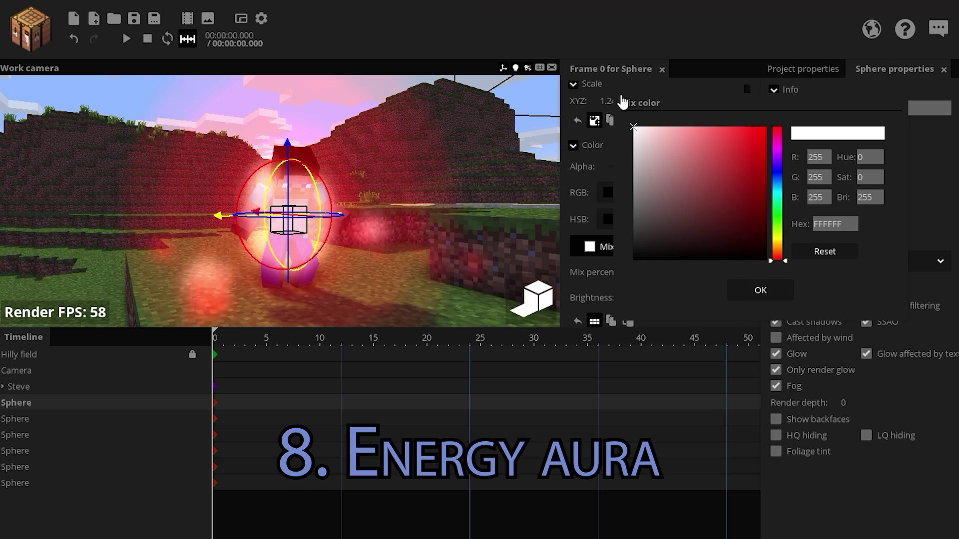
Set the first sphere's mix color to white (FFFFFF) and open the mix color of the second sphere
click(760, 290)
click(55, 420)
click(607, 246)
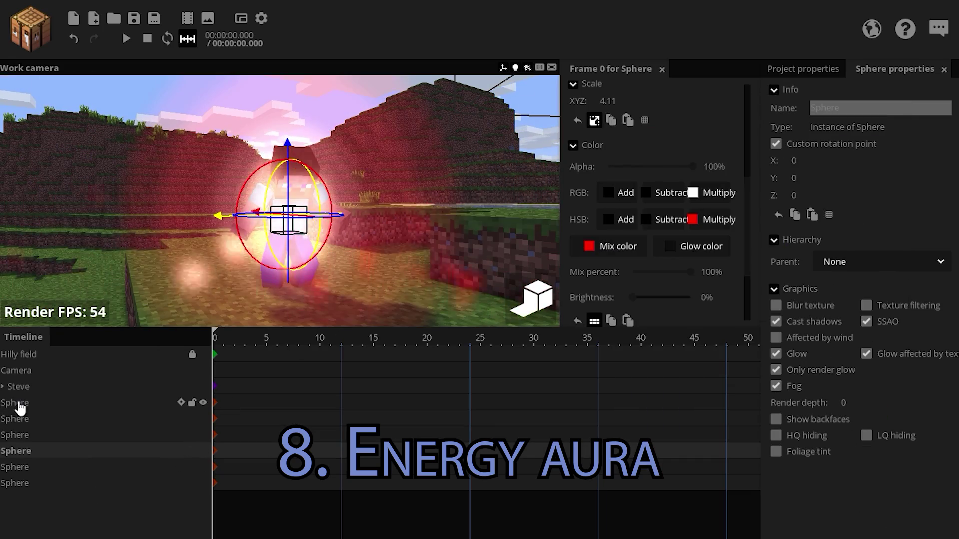
Select all six spheres, enable Affected by wind for them and deselect them
drag(16, 399, 37, 496)
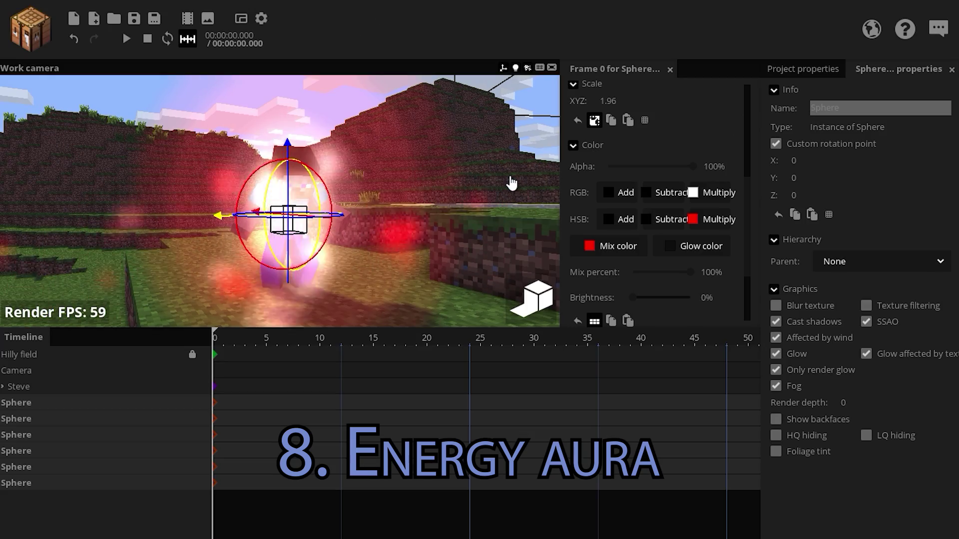
click(512, 185)
drag(950, 166, 958, 422)
drag(849, 484, 848, 487)
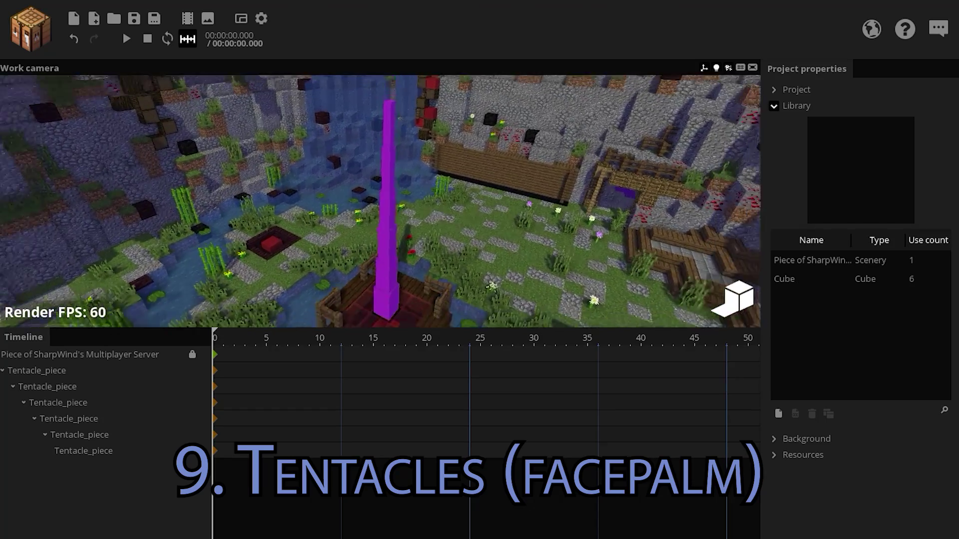
Examine the parent-child hierarchy of the Tentacle_piece cubes from the base to the tip
mouse_move(508, 220)
mouse_down()
mouse_move(468, 220)
mouse_move(497, 210)
mouse_move(528, 250)
mouse_move(508, 220)
mouse_up()
click(75, 372)
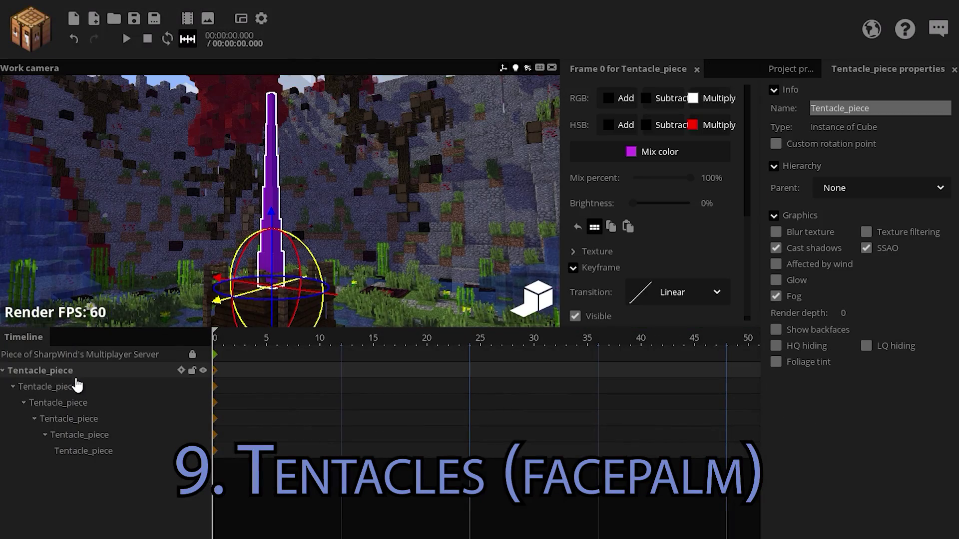
click(74, 387)
click(72, 403)
click(77, 420)
click(84, 435)
click(72, 372)
click(65, 387)
click(68, 402)
click(74, 418)
click(80, 433)
Select all six tentacle pieces and rotate them together at frame 12 to bend the tentacle
drag(43, 370, 98, 450)
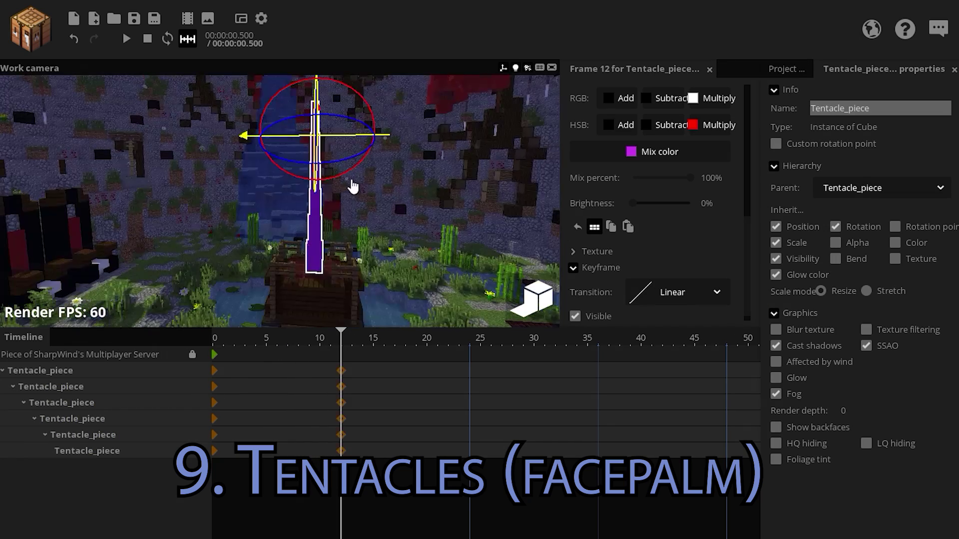
drag(351, 186, 381, 184)
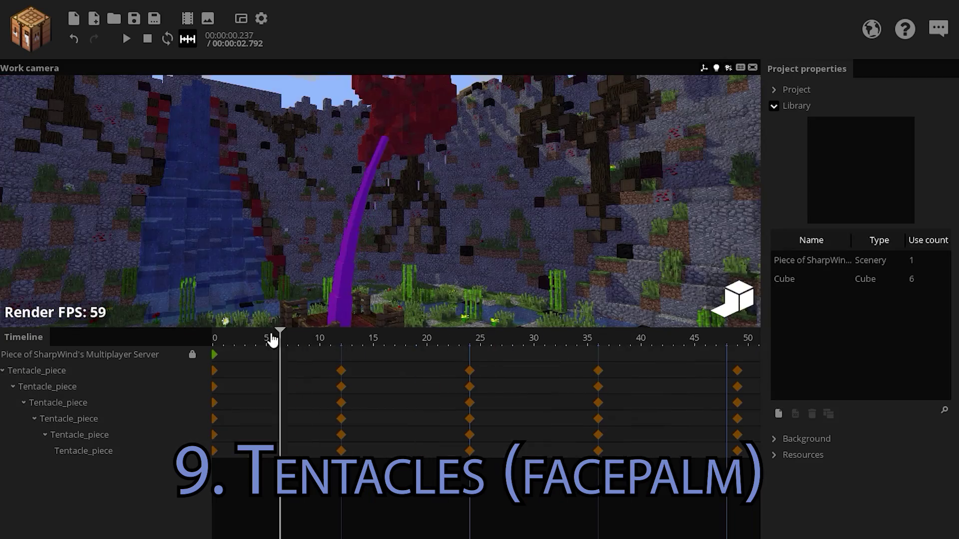
drag(343, 348, 341, 348)
drag(424, 290, 400, 290)
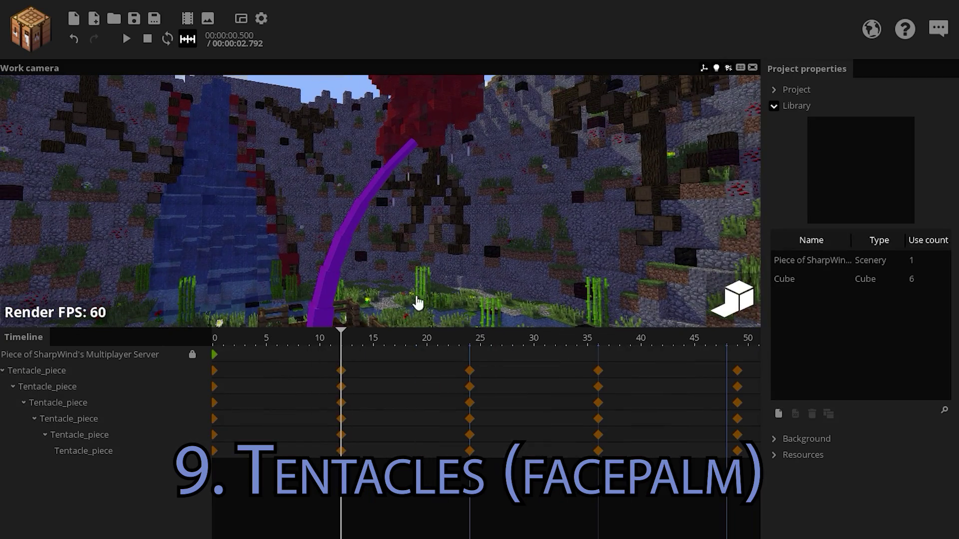
Rotate the outer tentacle pieces at frame 12 to curl the tip of the tentacle further
drag(348, 442, 335, 454)
drag(399, 200, 291, 235)
drag(399, 230, 356, 239)
drag(376, 248, 440, 244)
drag(360, 265, 358, 267)
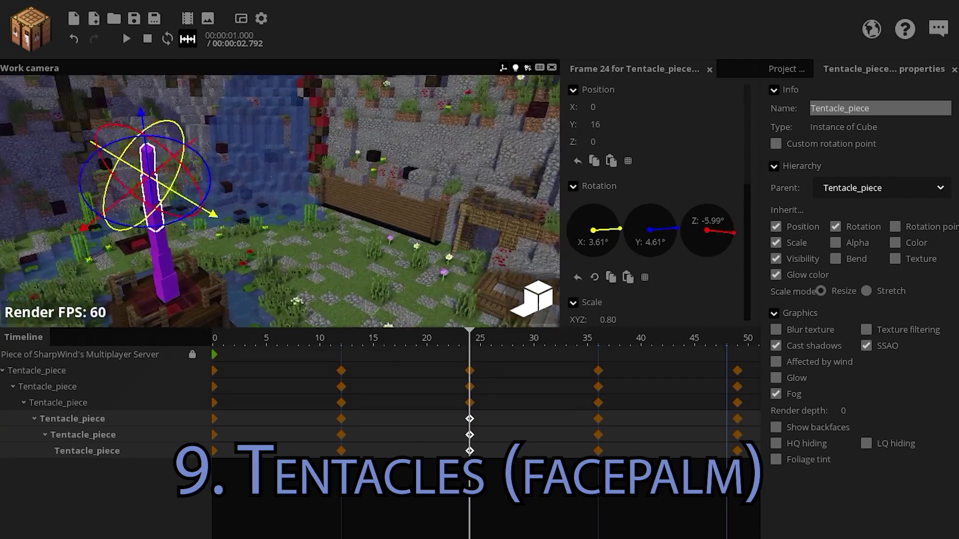
Rotate the three outermost tentacle pieces at frame 24 to give the tentacle a different bend
drag(259, 231, 200, 232)
drag(119, 235, 130, 238)
drag(129, 238, 150, 257)
drag(124, 210, 116, 218)
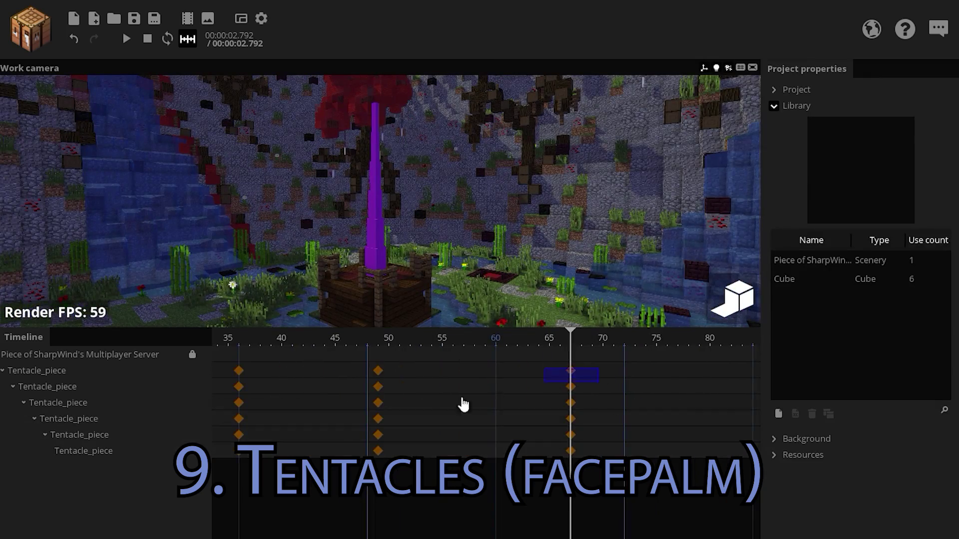
Set the transition of all tentacle piece keyframes to the ease in and out curve and play the animation
drag(464, 404, 41, 454)
click(342, 345)
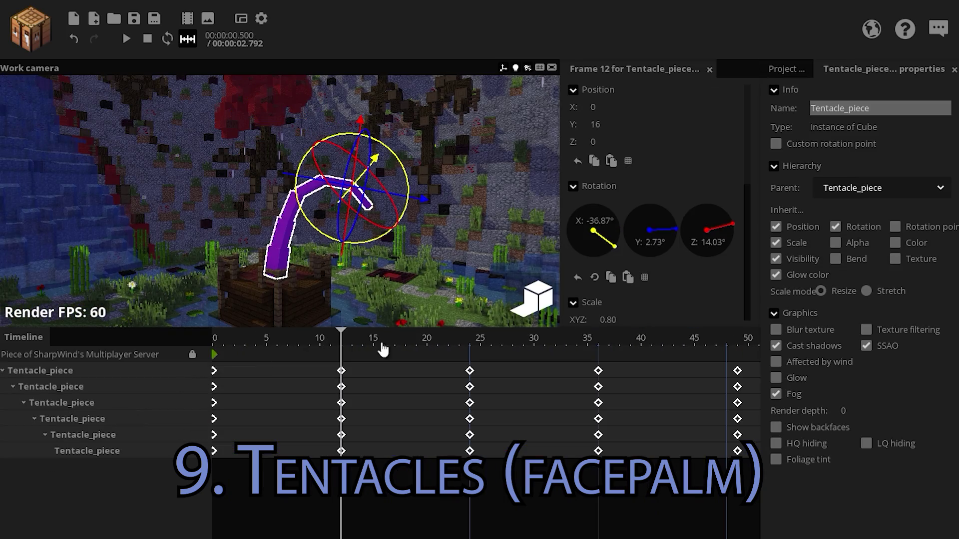
scroll(649, 224, down, 5)
click(689, 287)
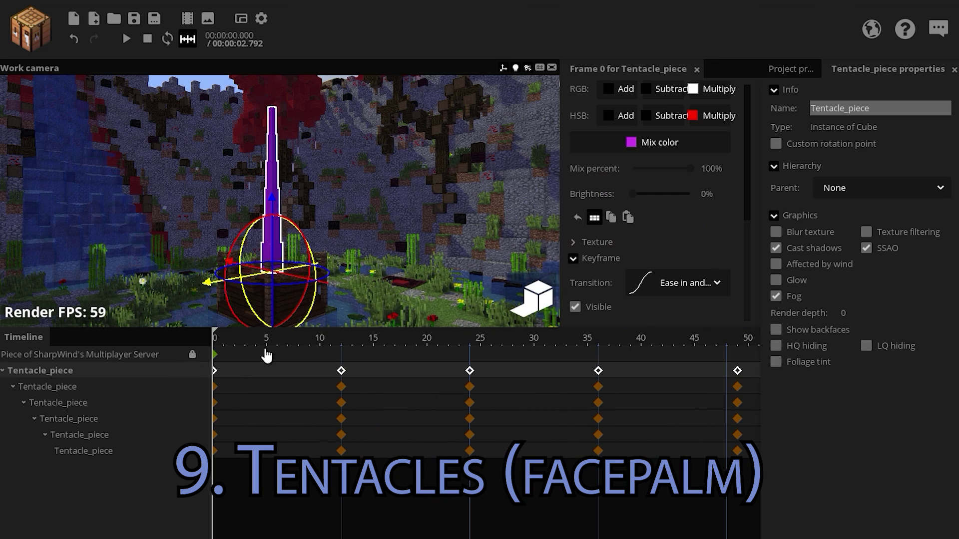
key(space)
key(space)
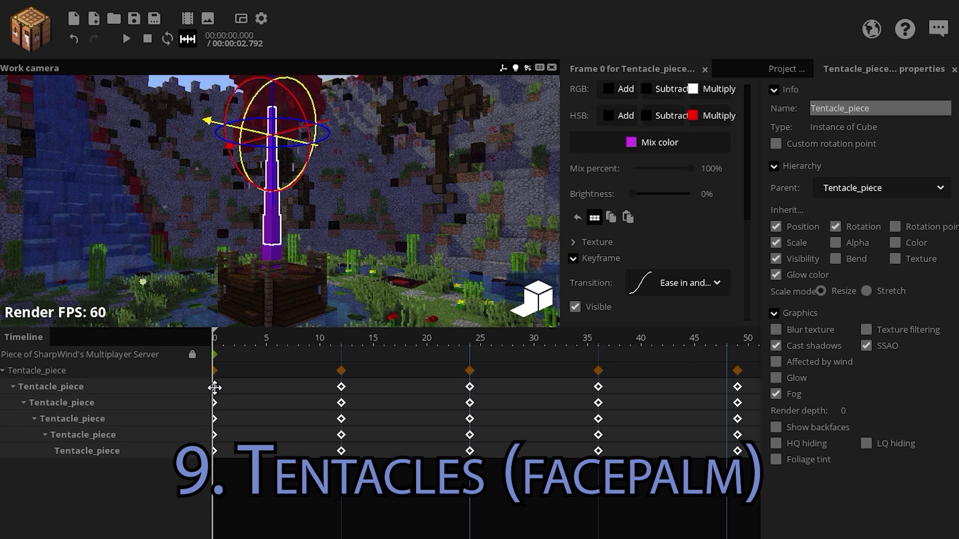
Shift the child tentacle pieces' keyframes level by level, starting 2 frames after the base piece's keyframes
drag(215, 388, 234, 386)
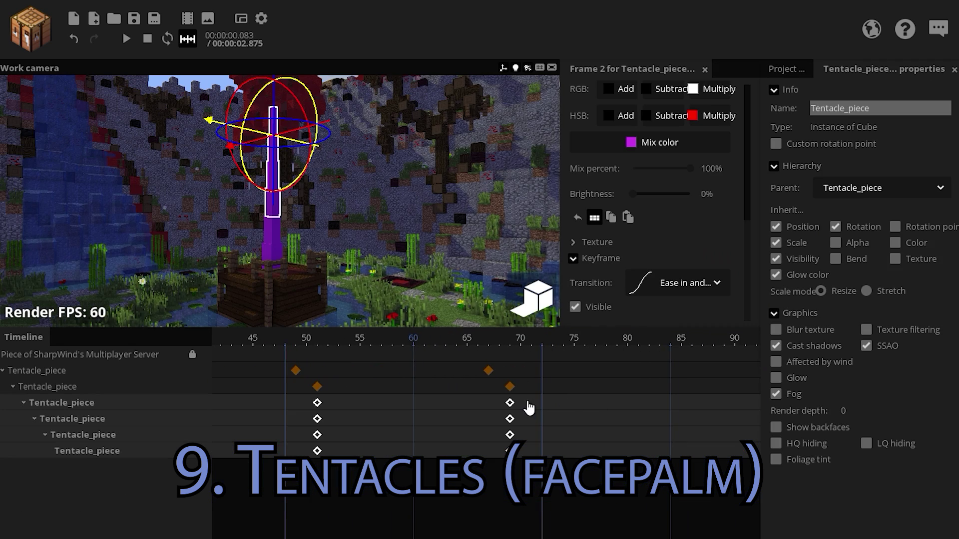
drag(527, 405, 523, 403)
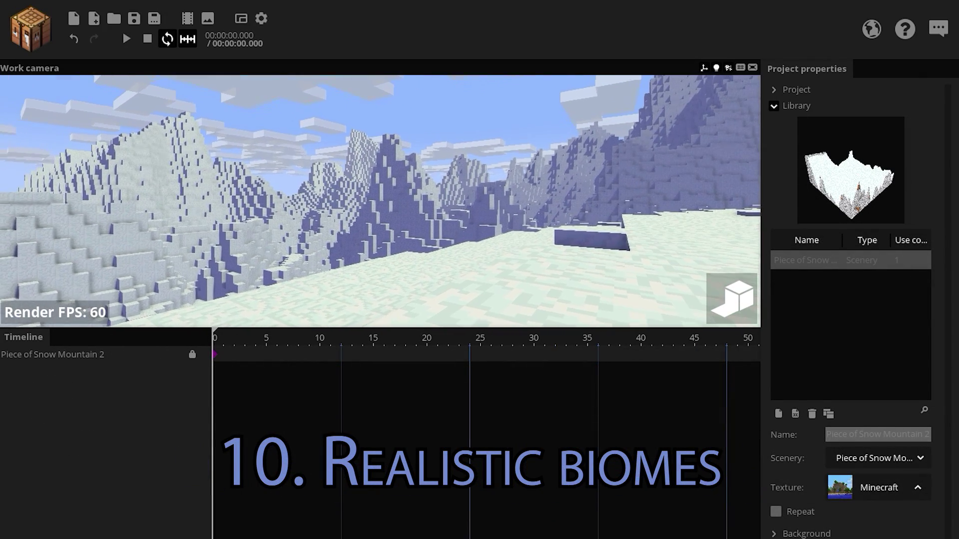
Set the Sunlight scene color to white in the project's background settings
click(796, 105)
click(784, 122)
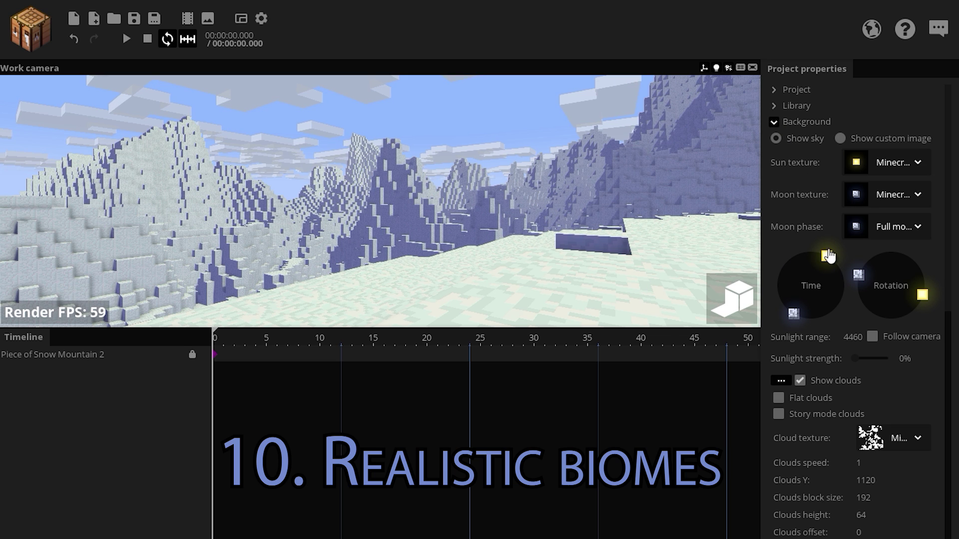
scroll(925, 325, down, 8)
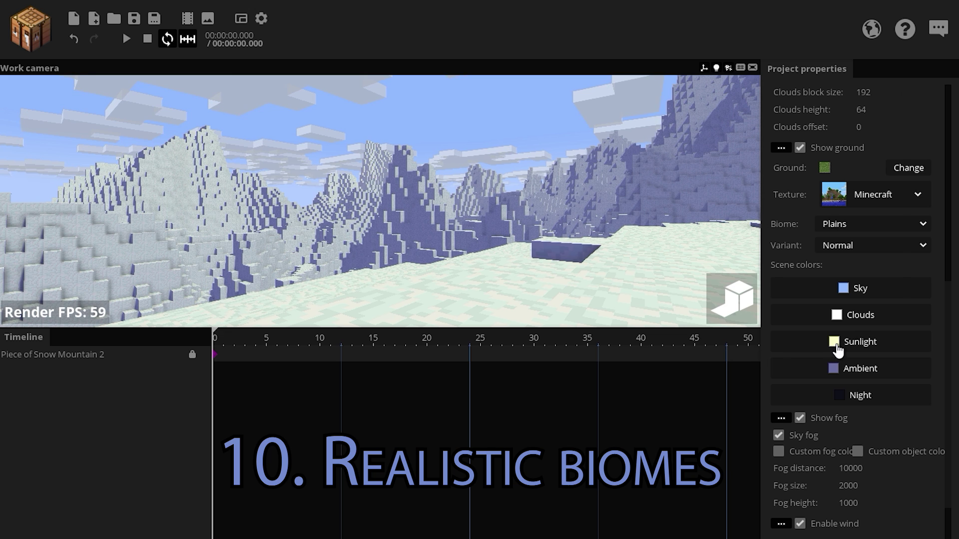
click(830, 350)
drag(665, 132, 529, 88)
click(745, 287)
Set the Ambient scene color to a light grey-teal
click(860, 369)
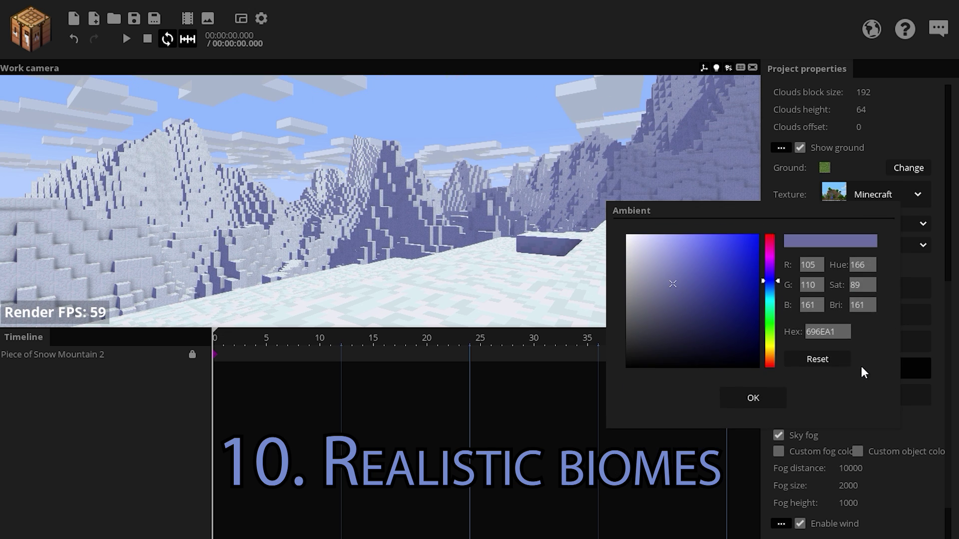
drag(816, 213, 687, 186)
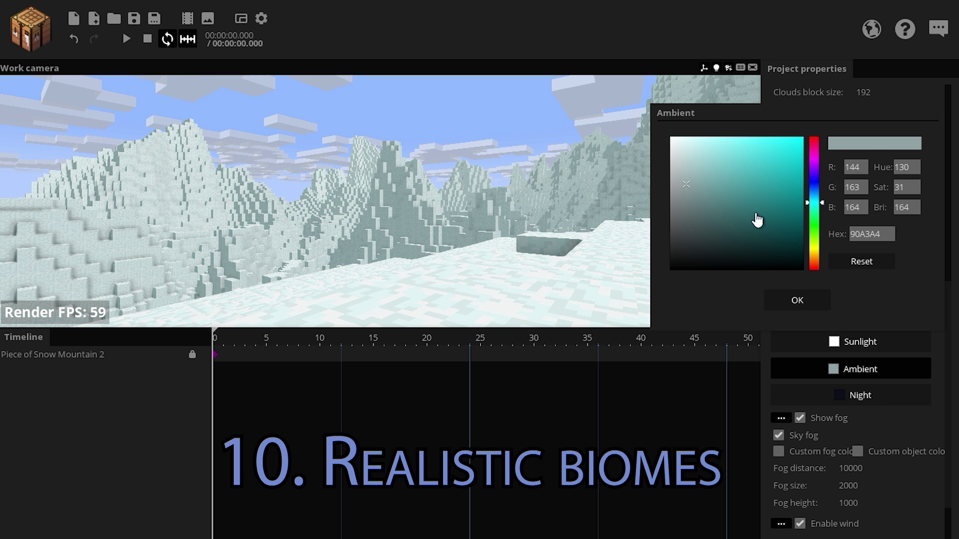
drag(733, 159, 688, 174)
click(797, 300)
Set the fog distance to 7770 and the fog size to 8910
scroll(870, 394, down, 3)
drag(850, 396, 955, 403)
drag(860, 379, 842, 386)
Set the Sky scene color to pale blue D3E3FF and save the project
click(863, 208)
drag(719, 148, 695, 139)
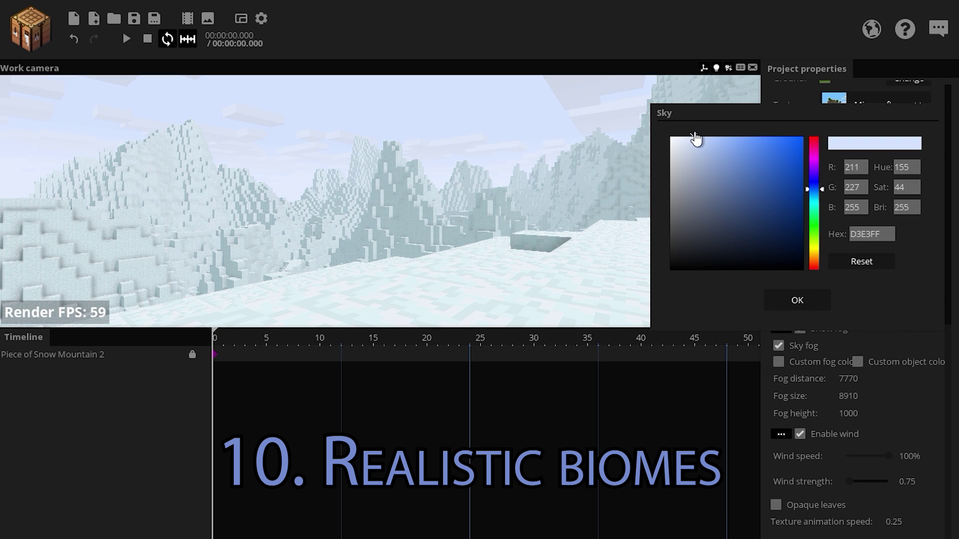
click(582, 207)
key(ctrl+s)
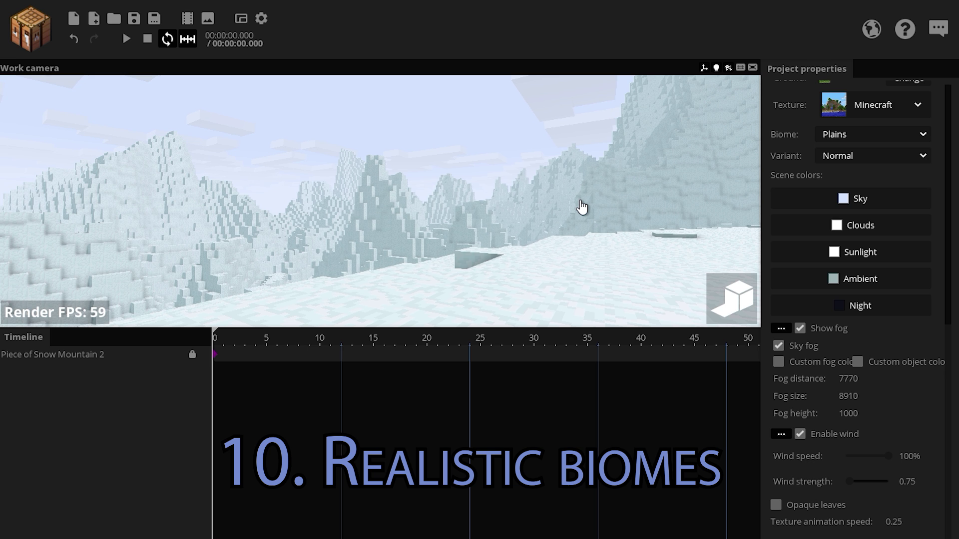
drag(582, 207, 422, 208)
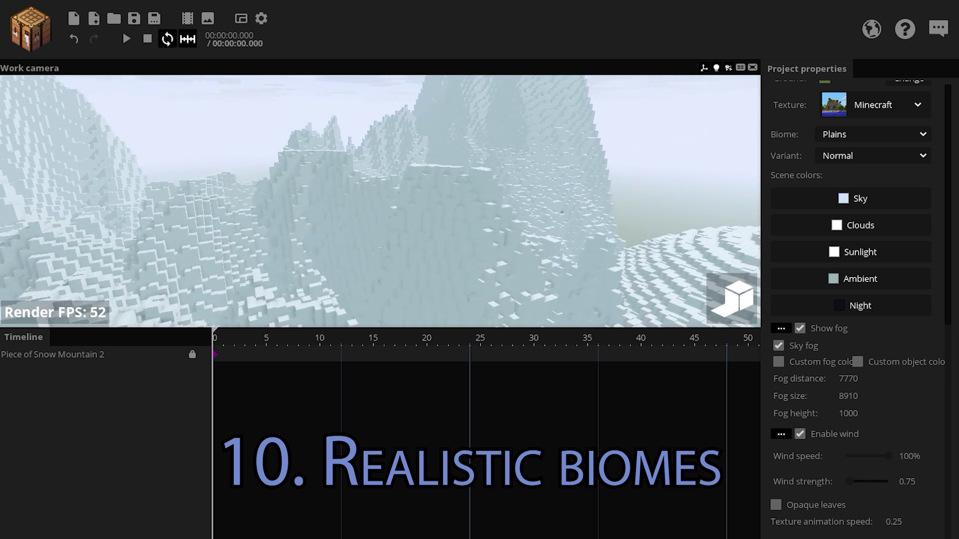